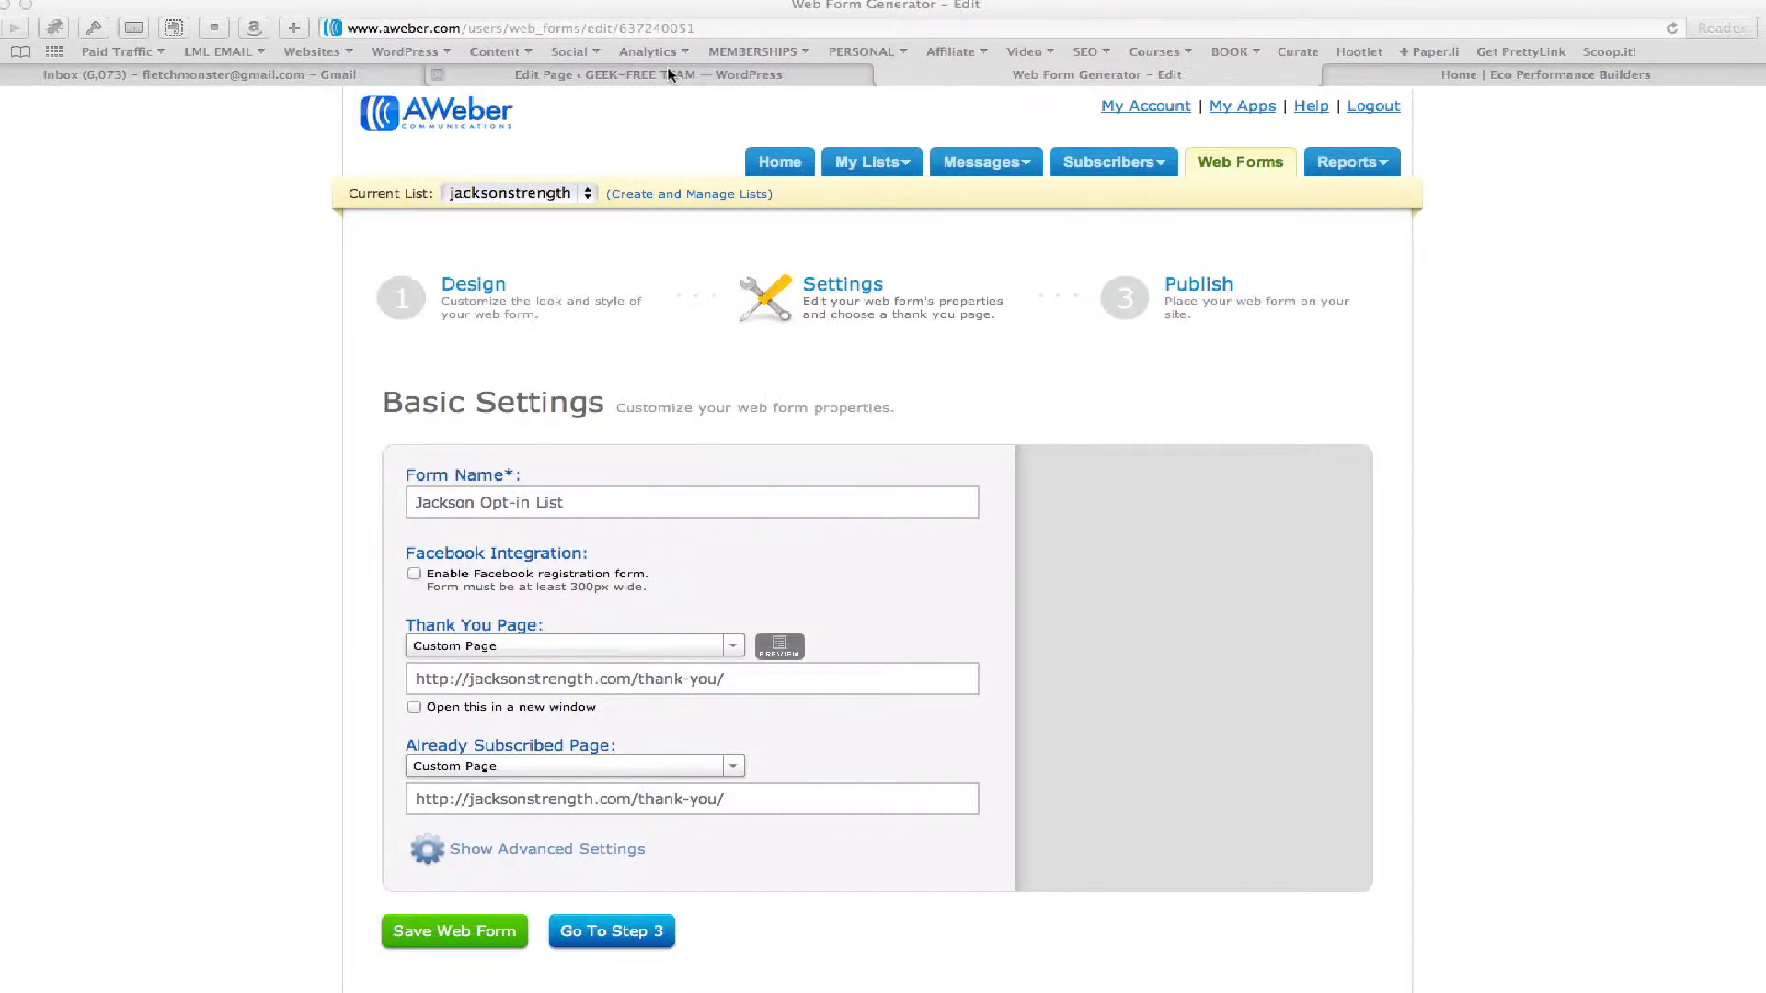
# Switch to the Eco Performance Builders homepage tab with its Contact Us form
pyautogui.click(1437, 71)
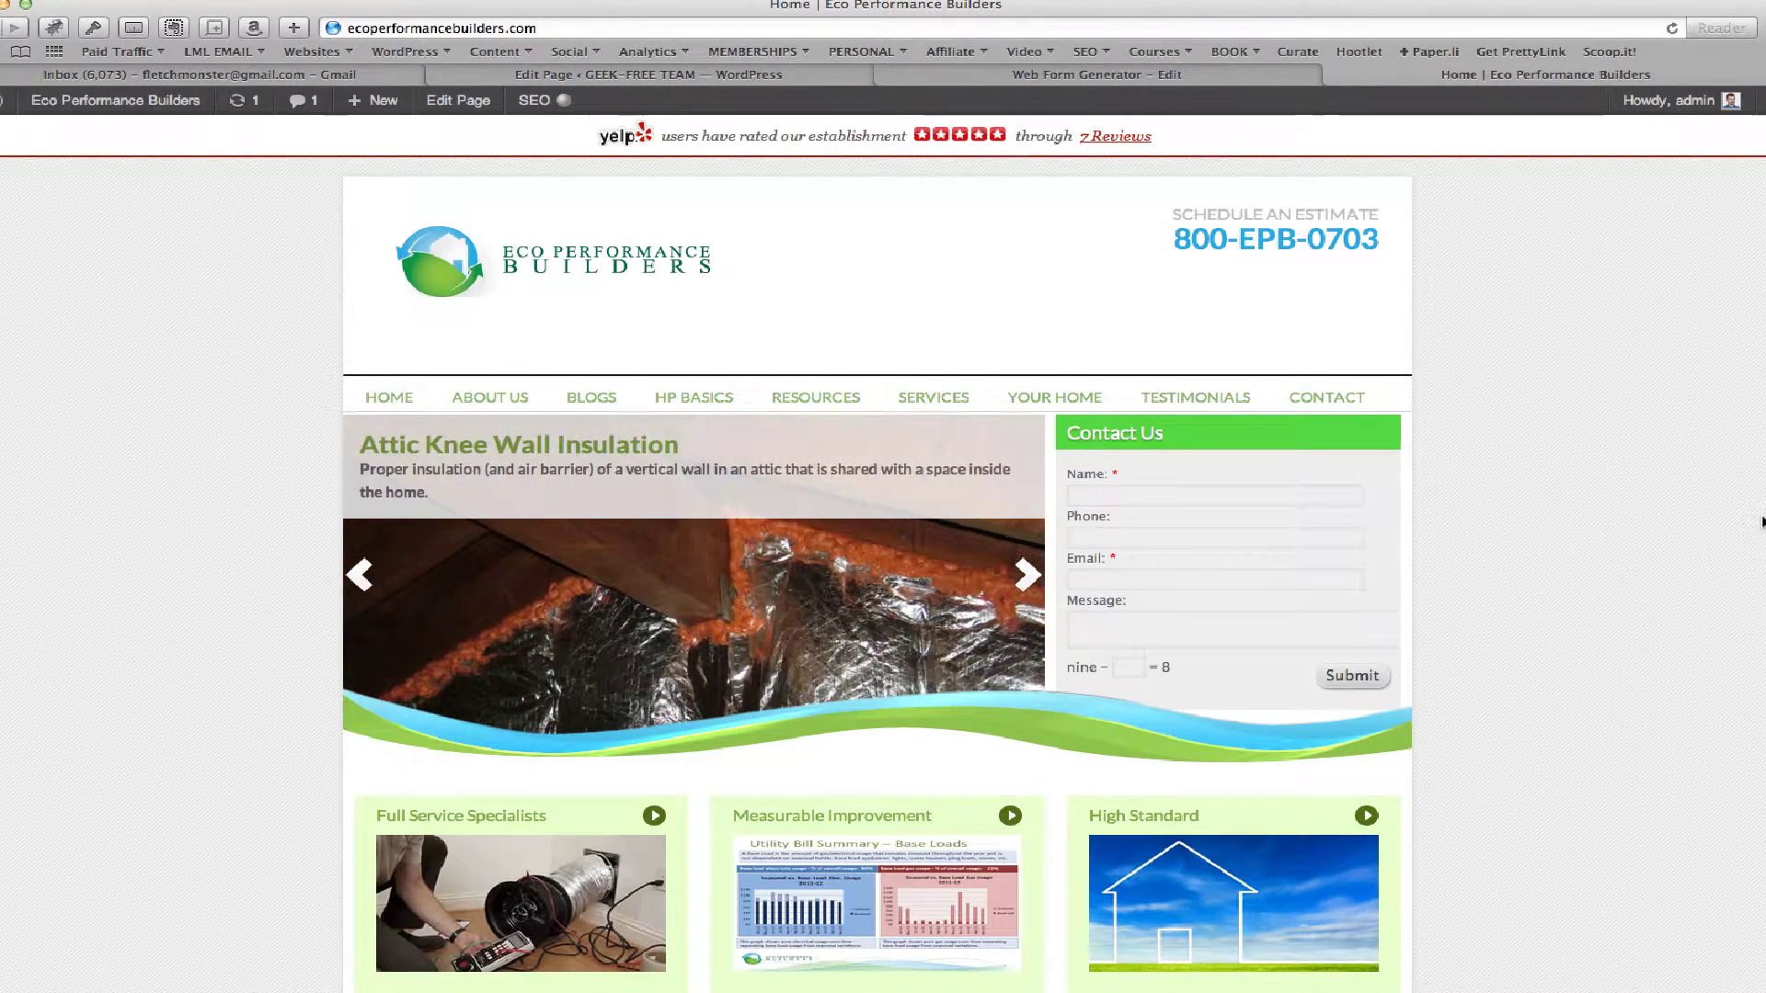
# Submit the Contact Us form with a test name, phone, e-mail, 'TEST MESSAGE' and sum answer 1
pyautogui.click(1099, 493)
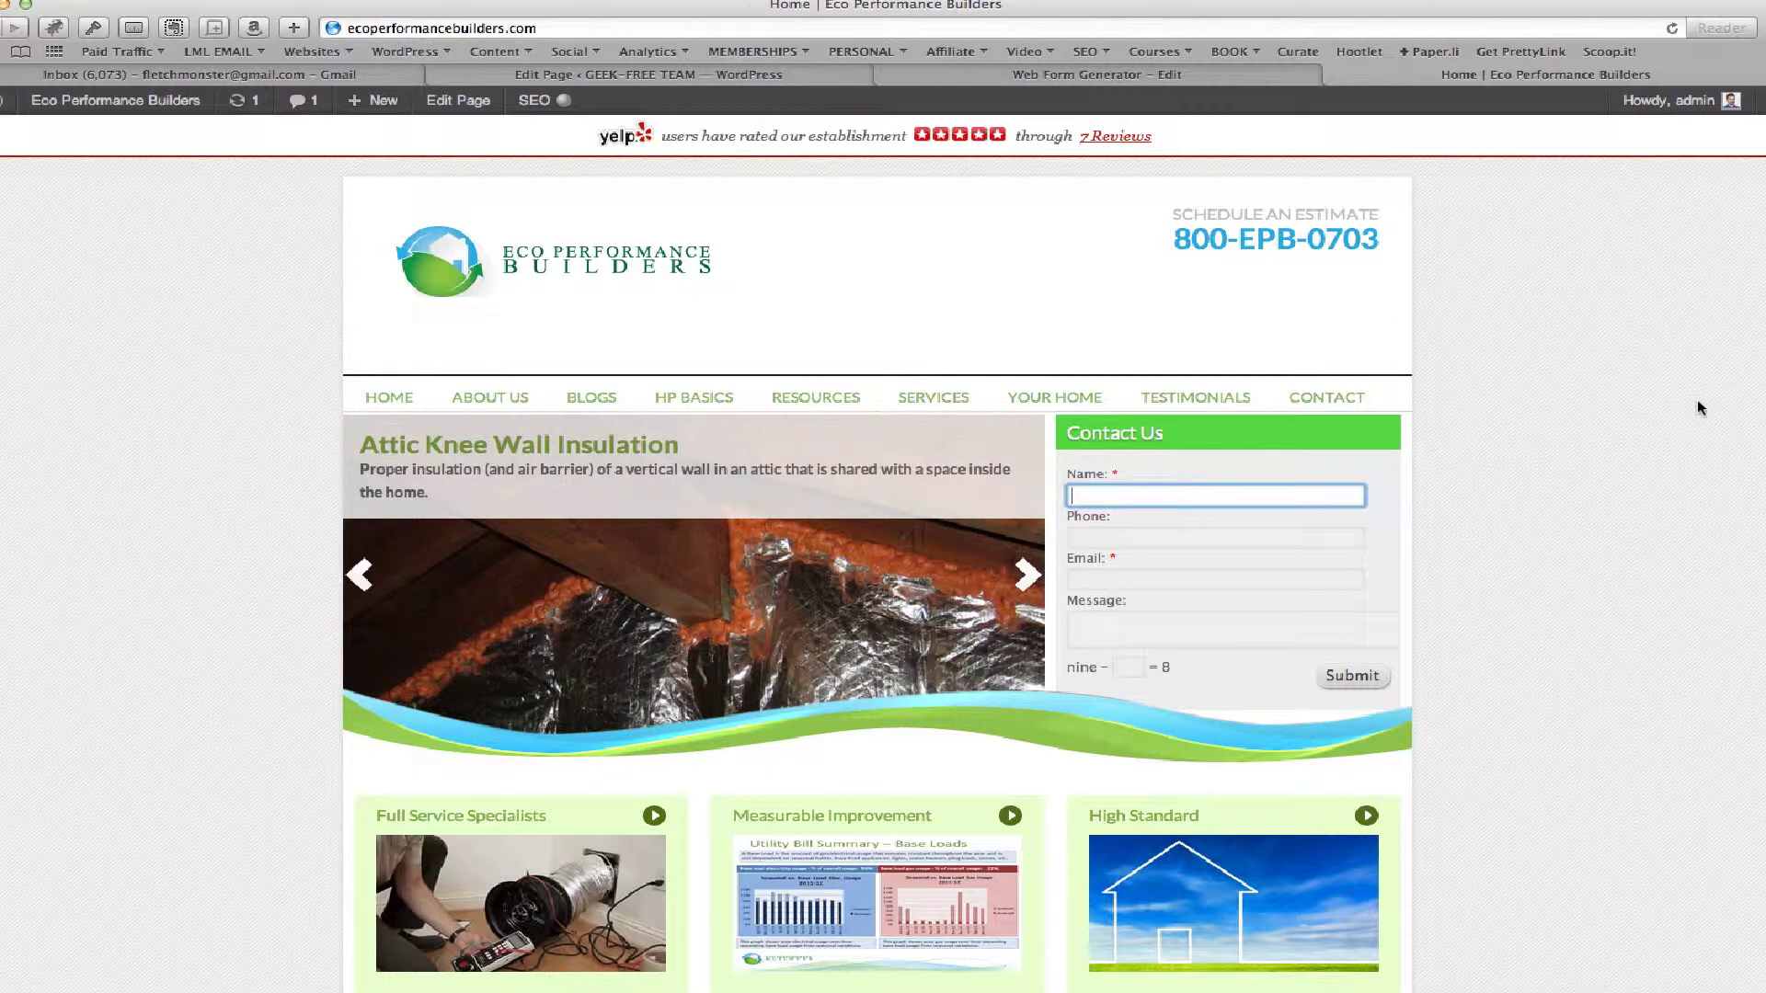
pyautogui.write('Aaron')
pyautogui.click(1215, 538)
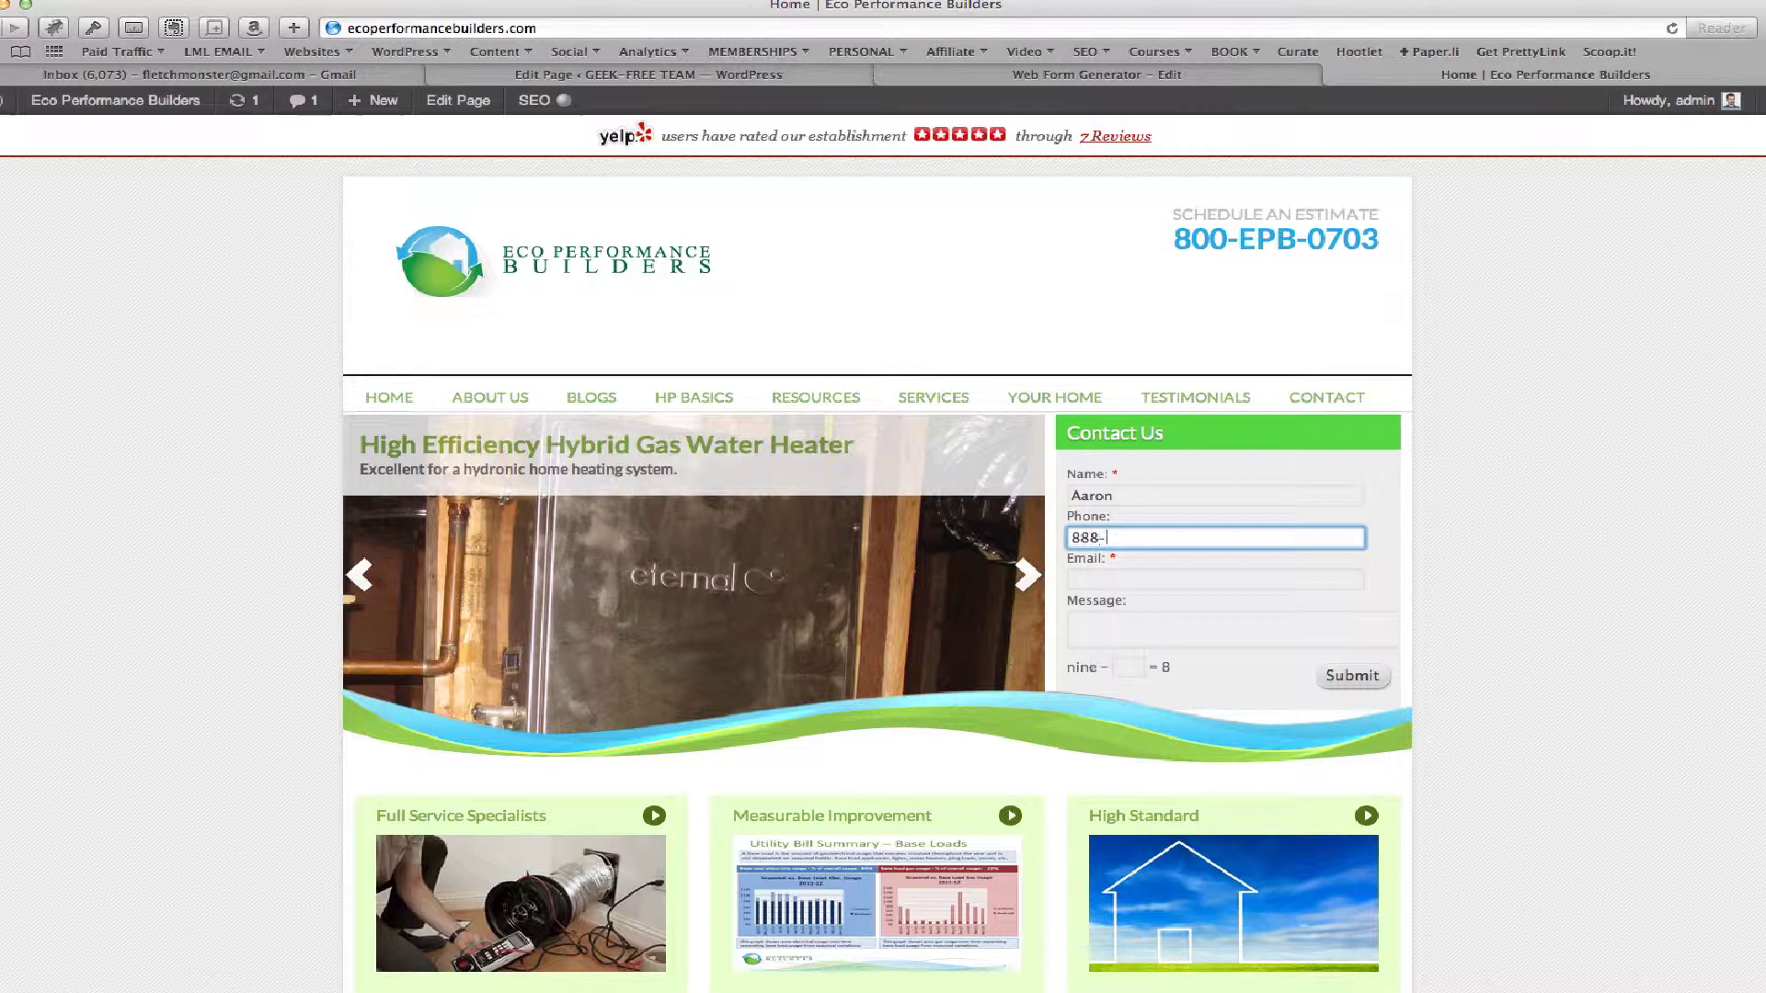
pyautogui.write('888-999-999')
pyautogui.press('Tab')
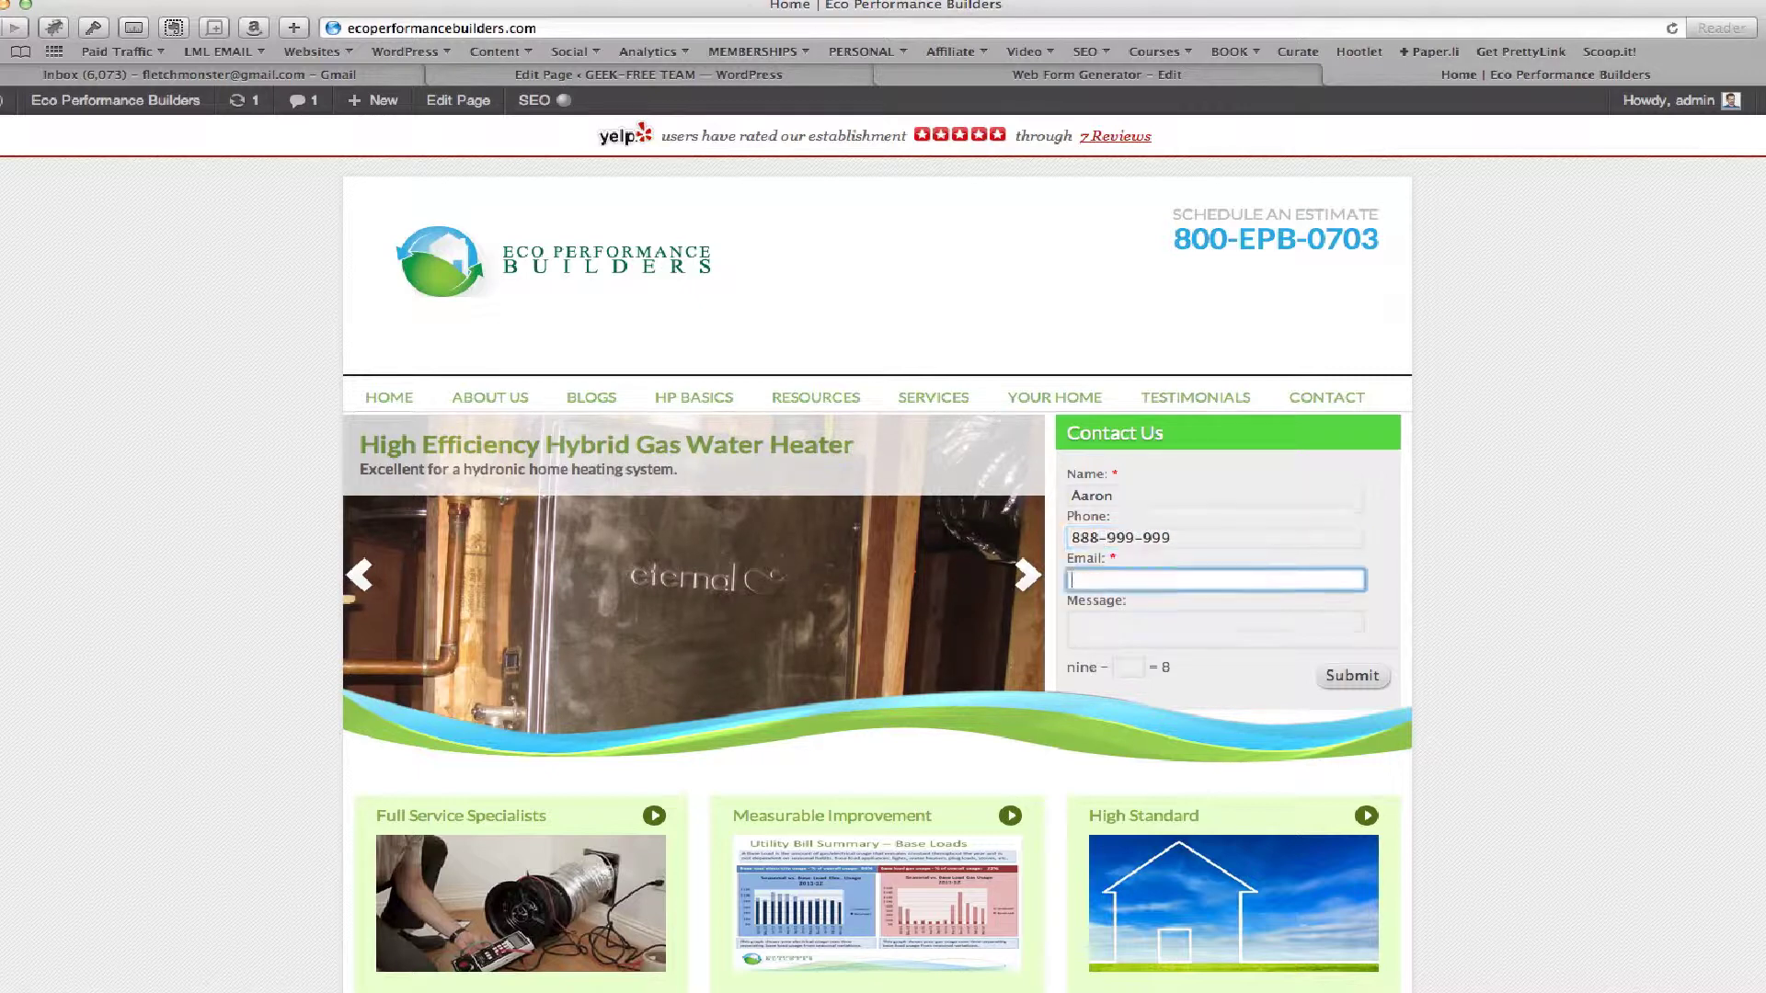
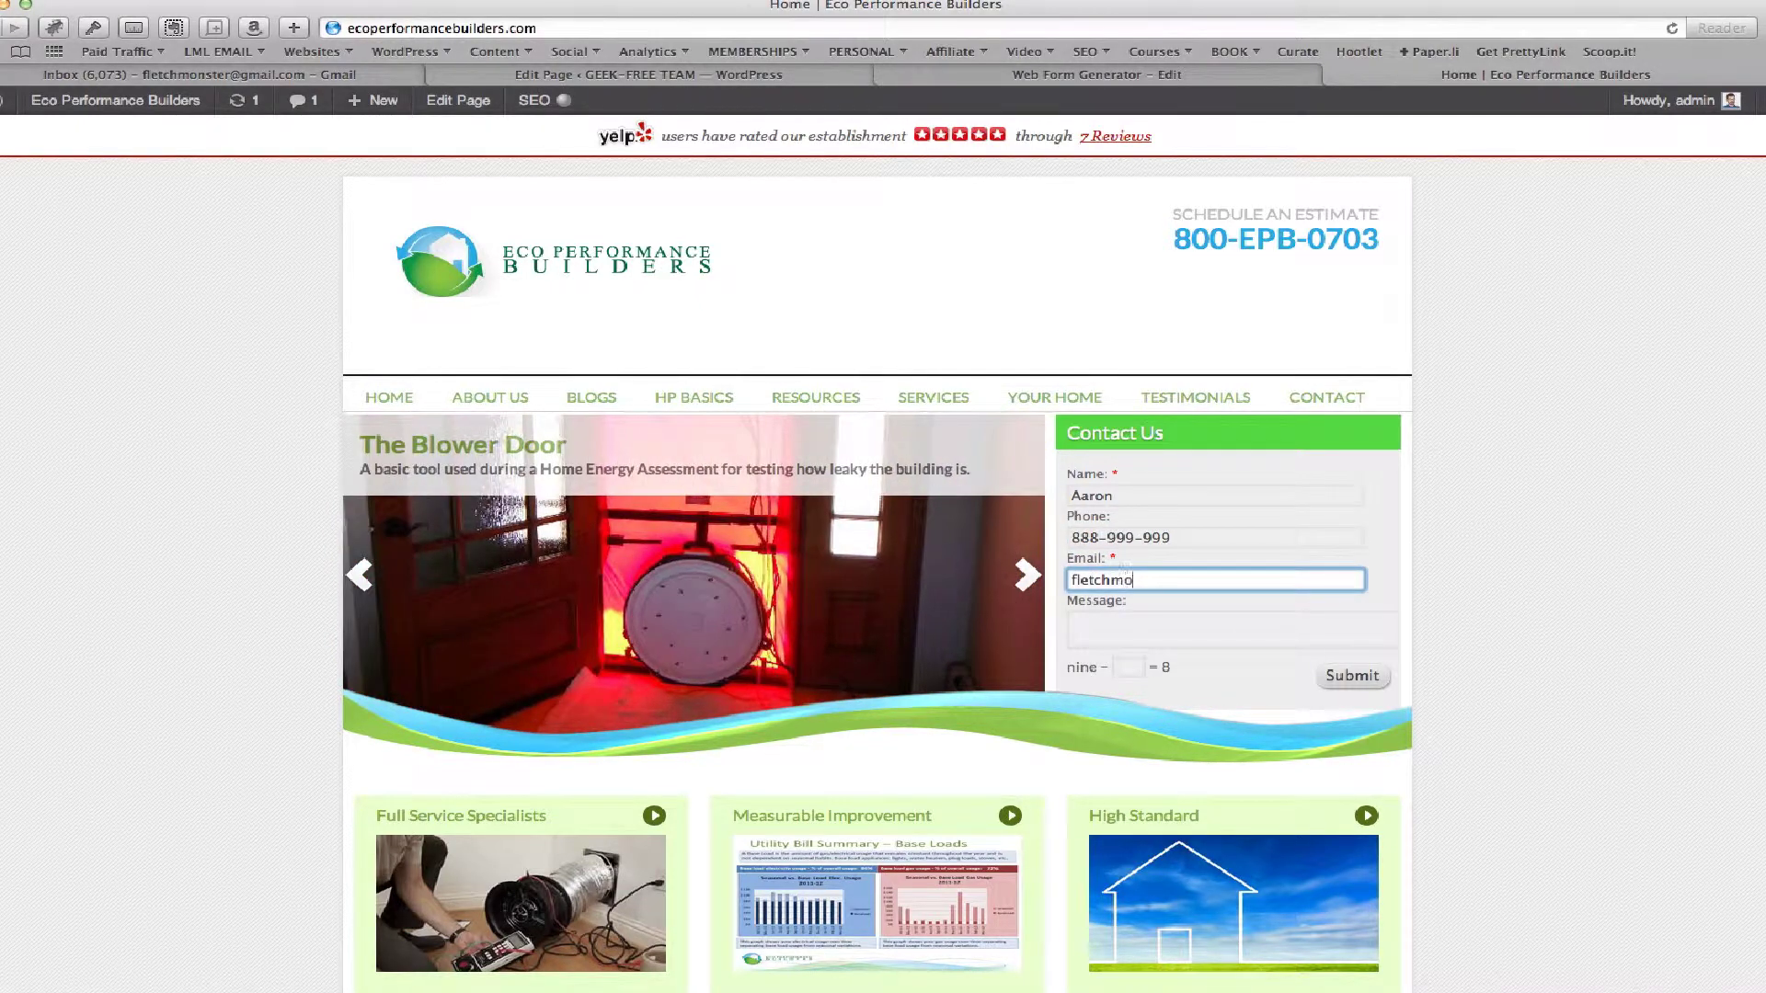
pyautogui.press('Tab')
pyautogui.write('T')
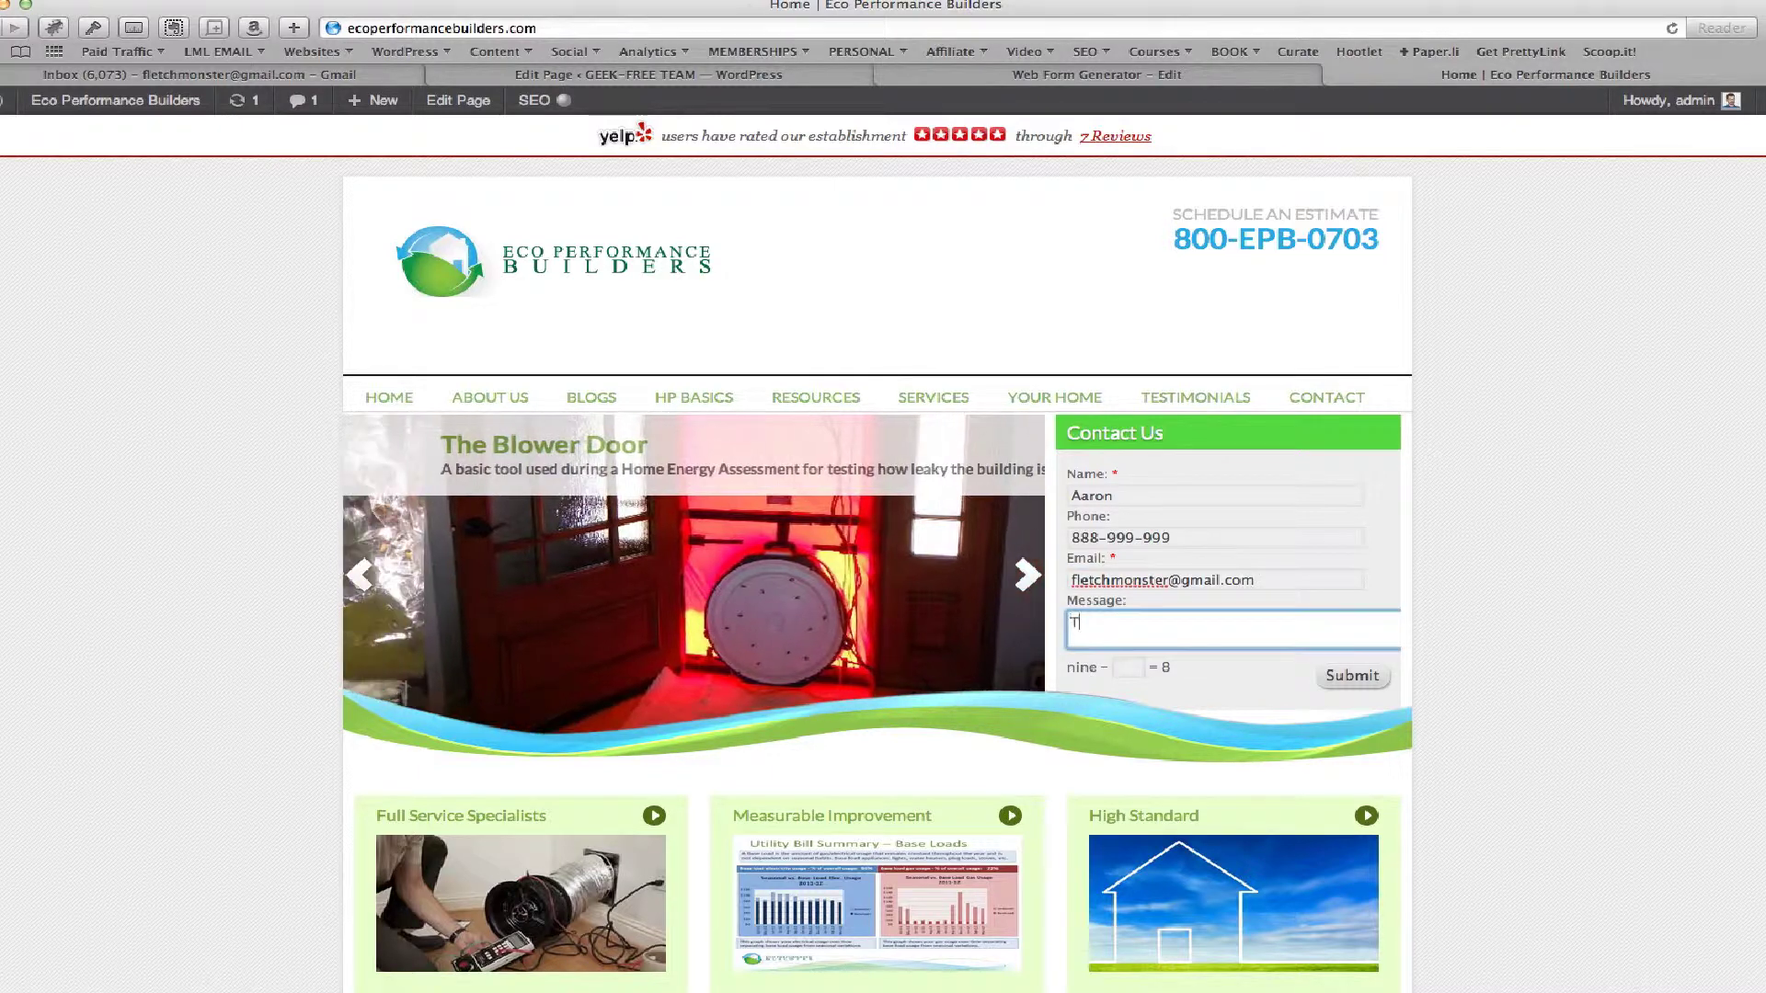
pyautogui.write('EST MESSAGE')
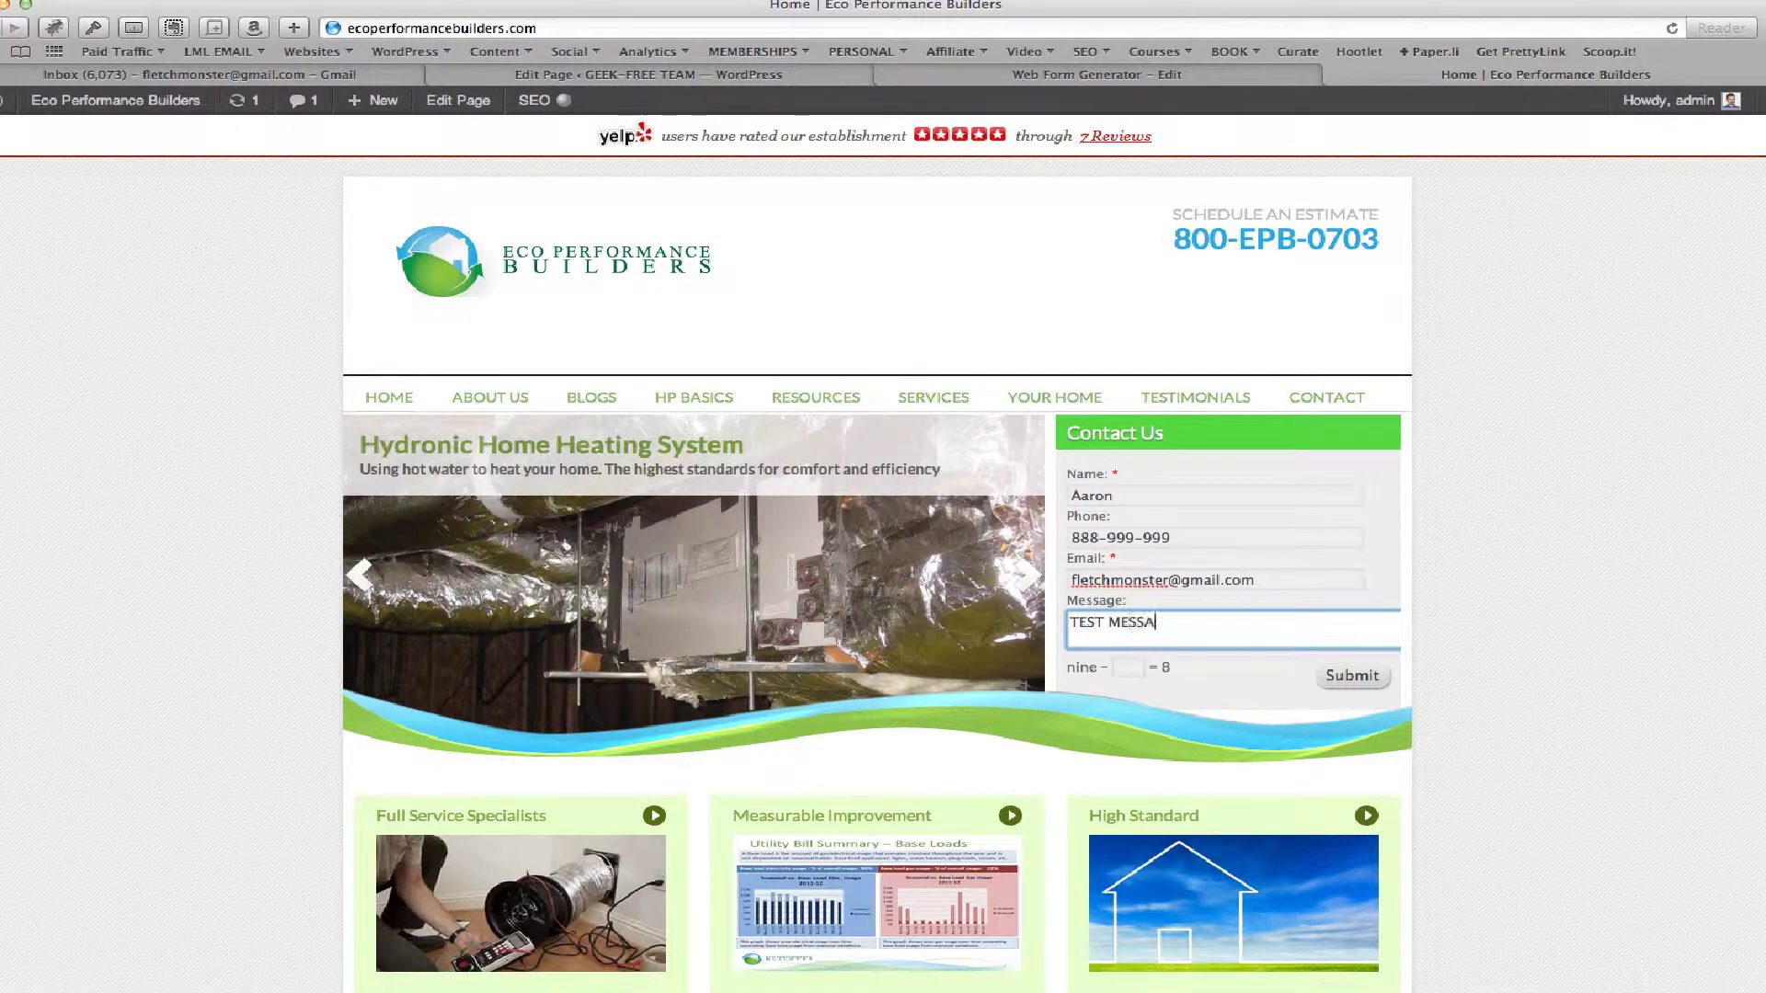
pyautogui.click(1136, 667)
pyautogui.write('1')
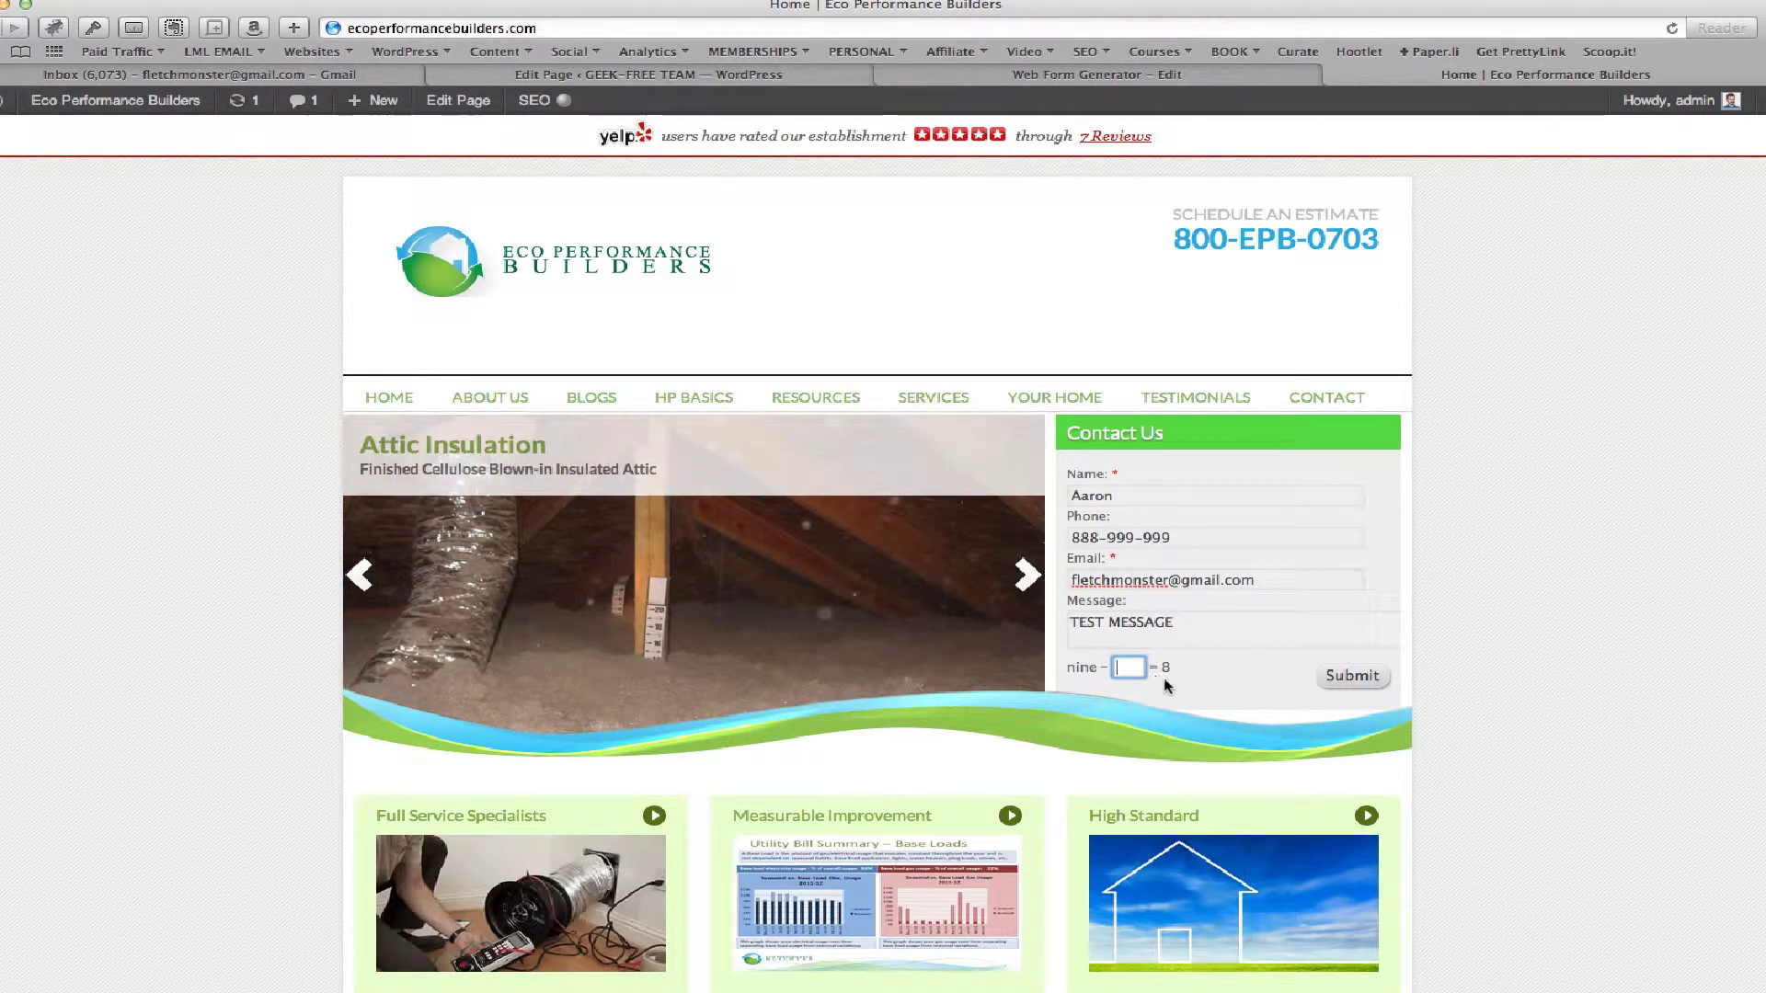
pyautogui.click(1349, 681)
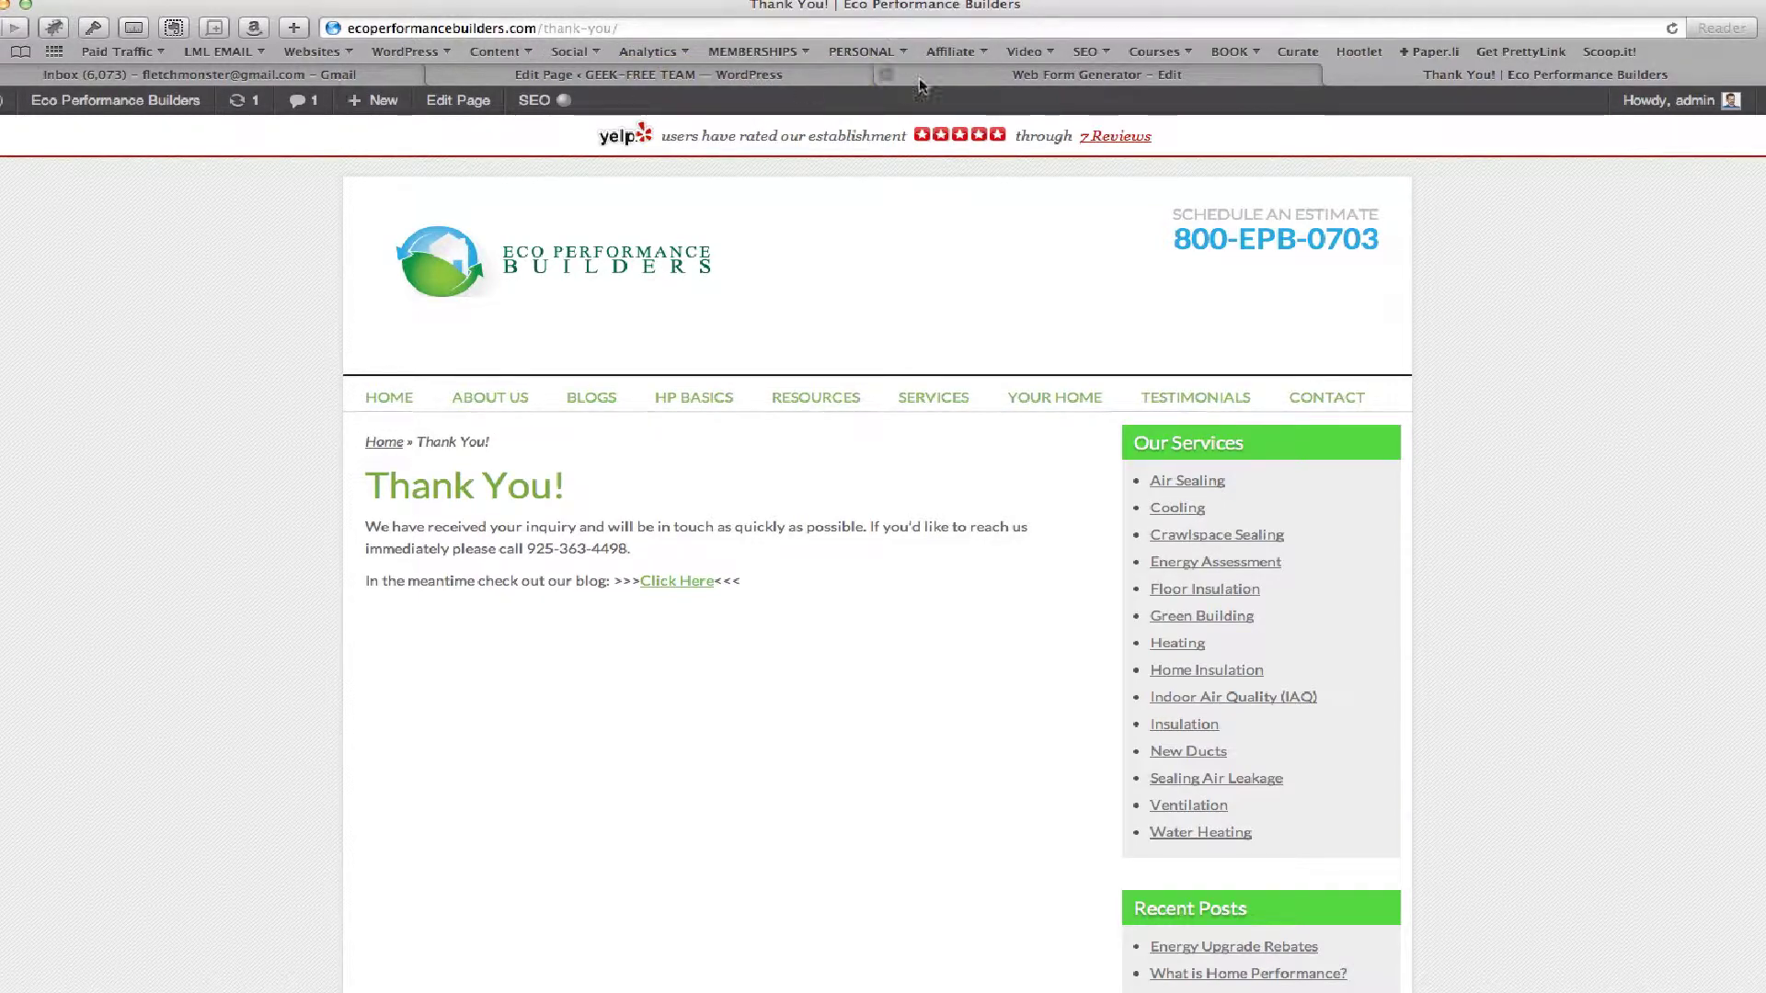
# Save the Jackson Opt-in List web form, then reopen it to confirm Custom Page as its thank-you page
pyautogui.click(1005, 80)
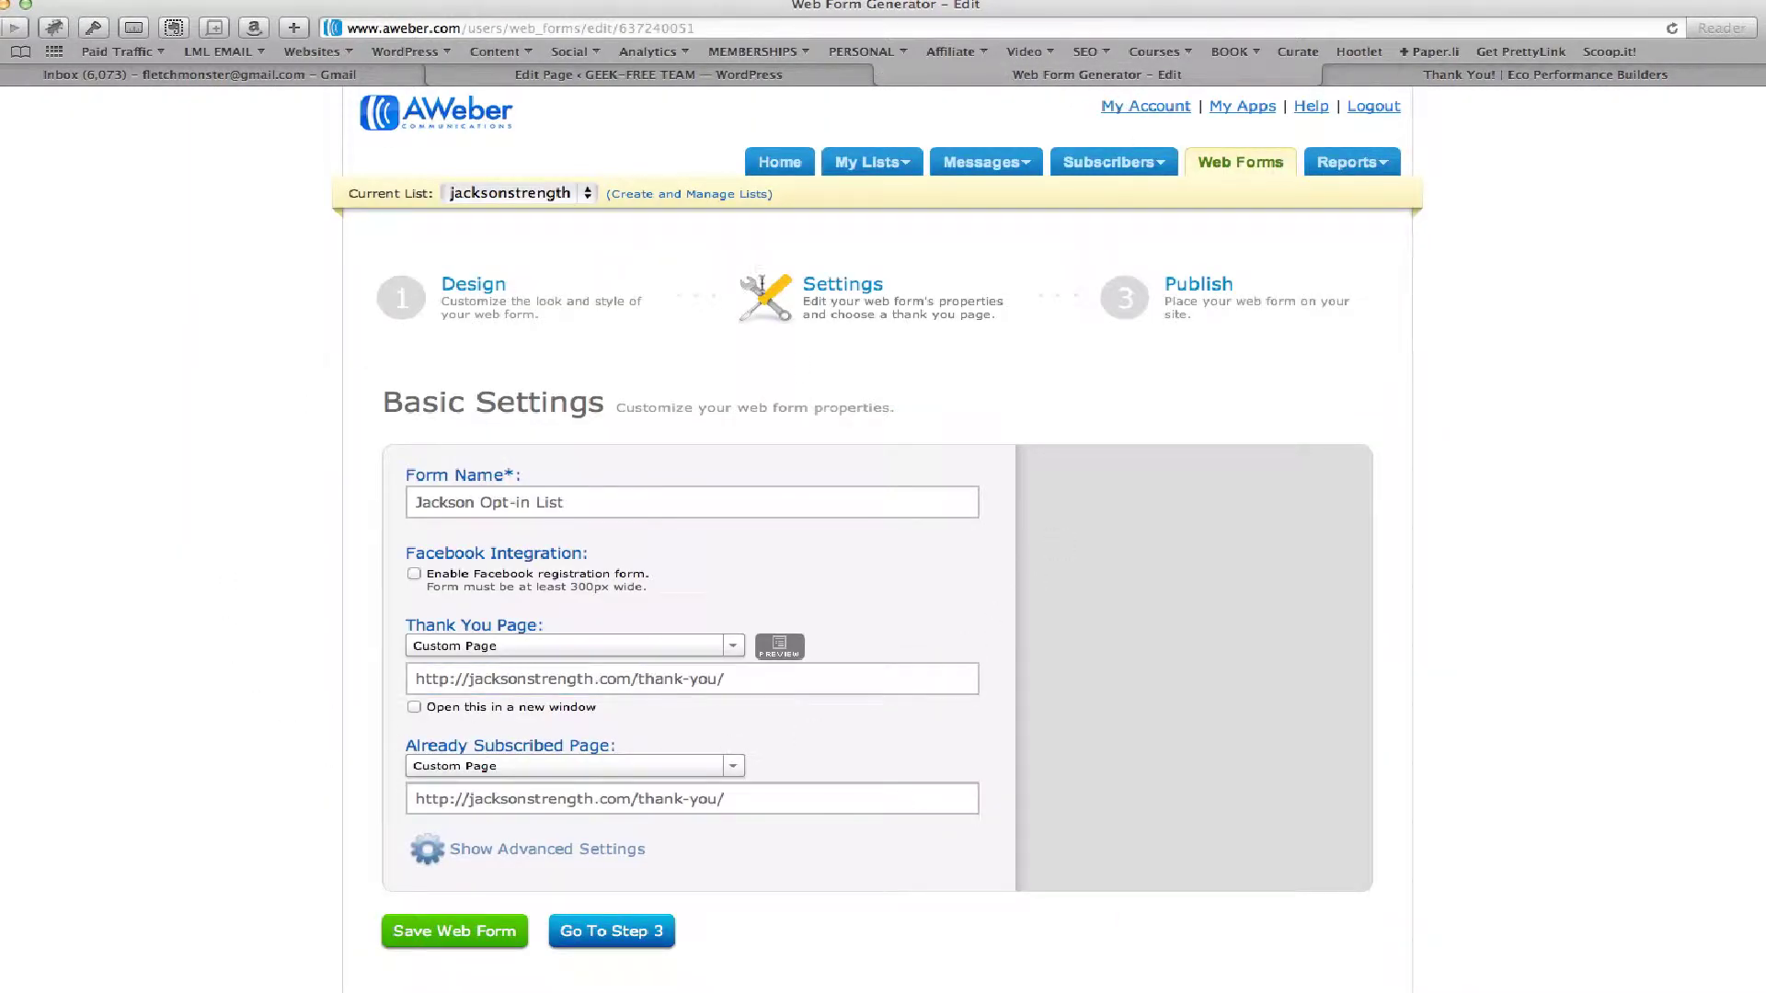
pyautogui.click(431, 936)
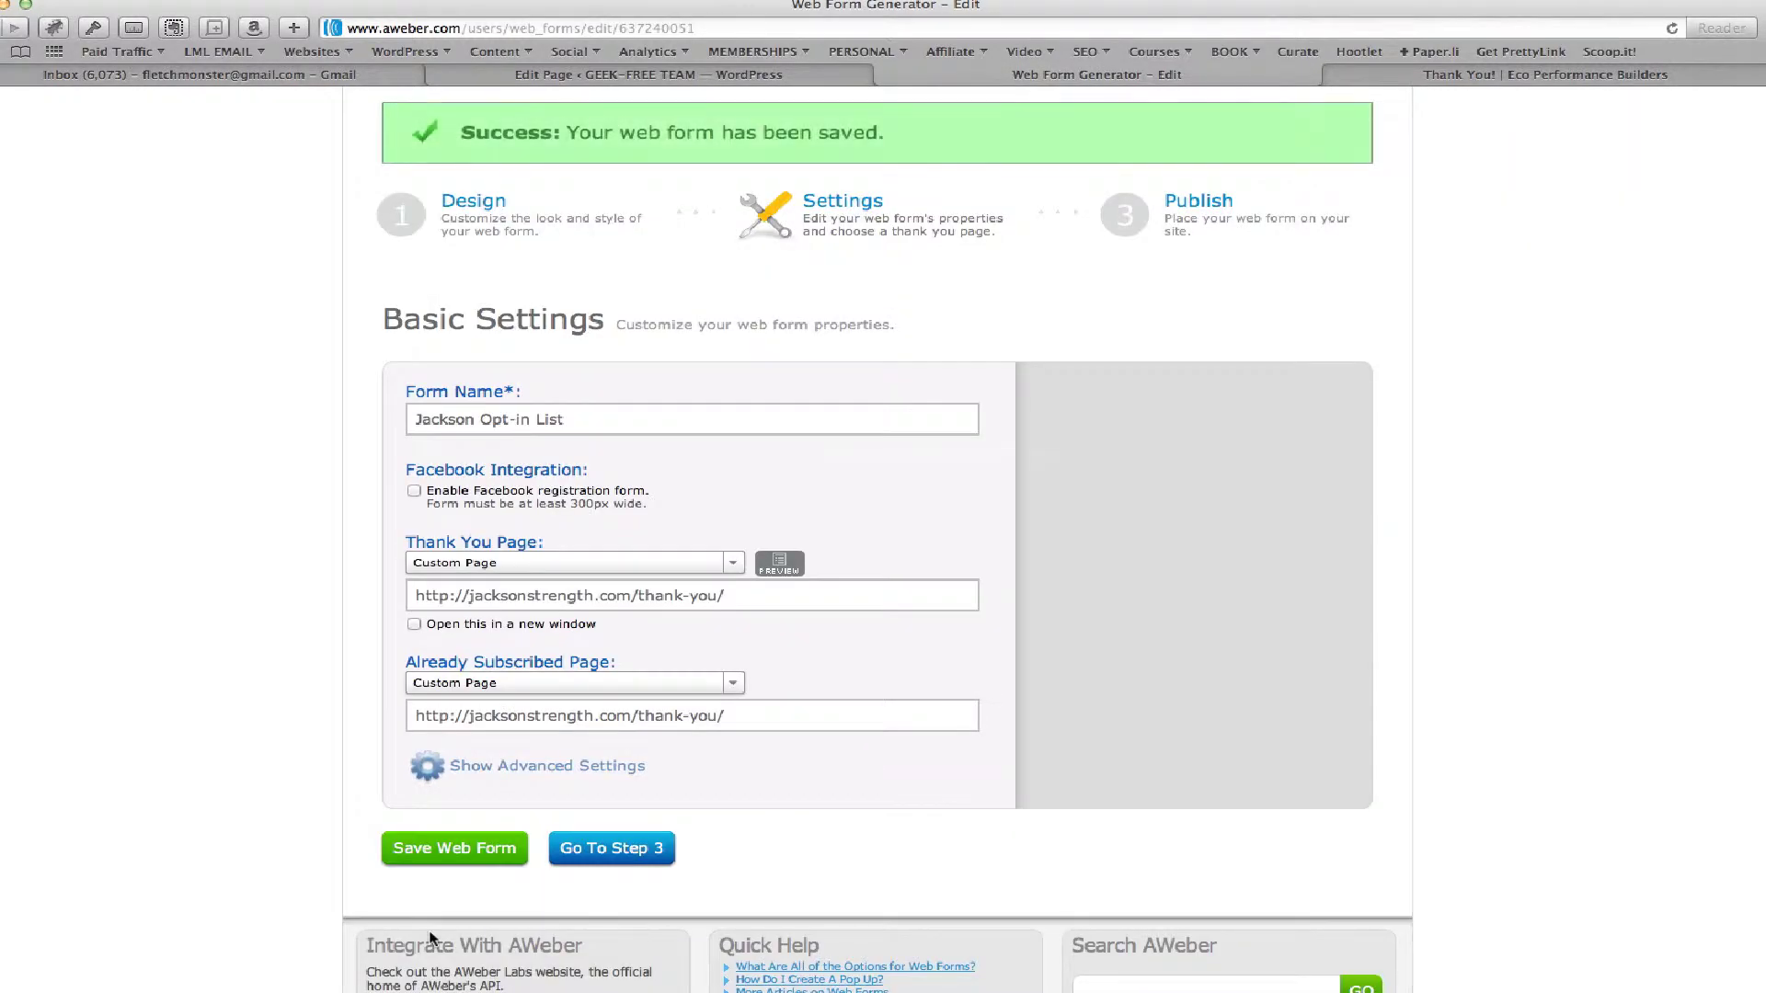
pyautogui.click(1229, 169)
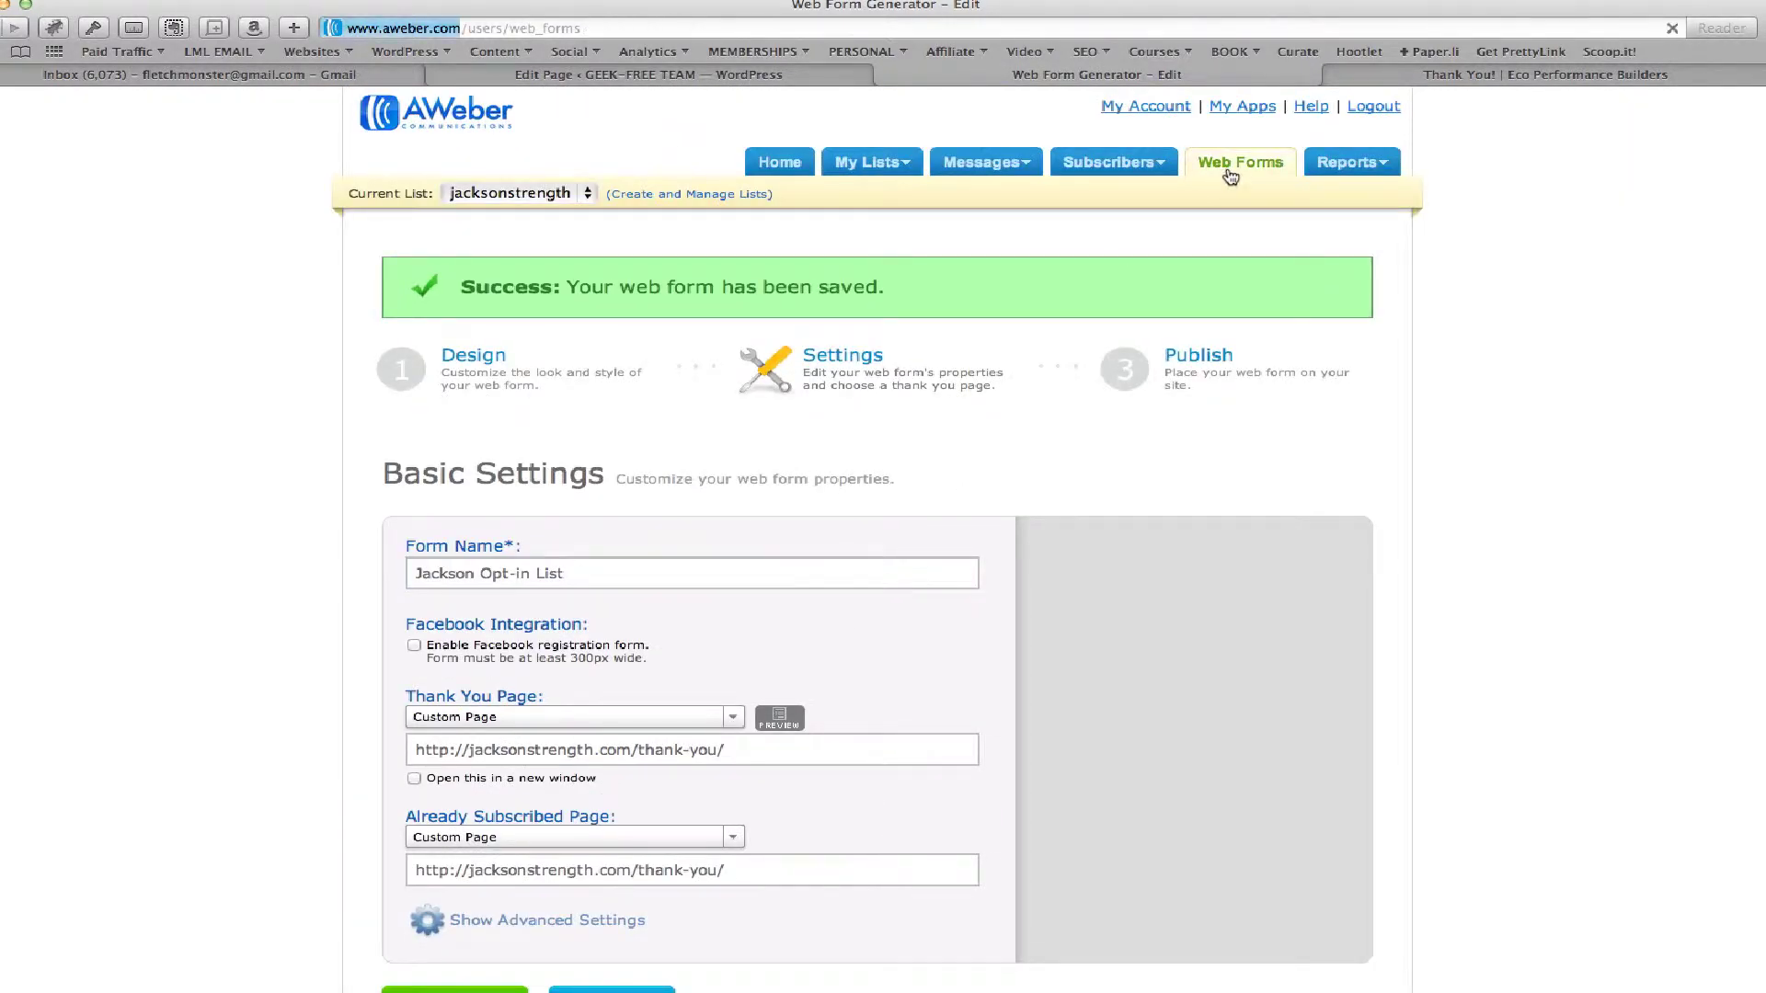
pyautogui.click(423, 406)
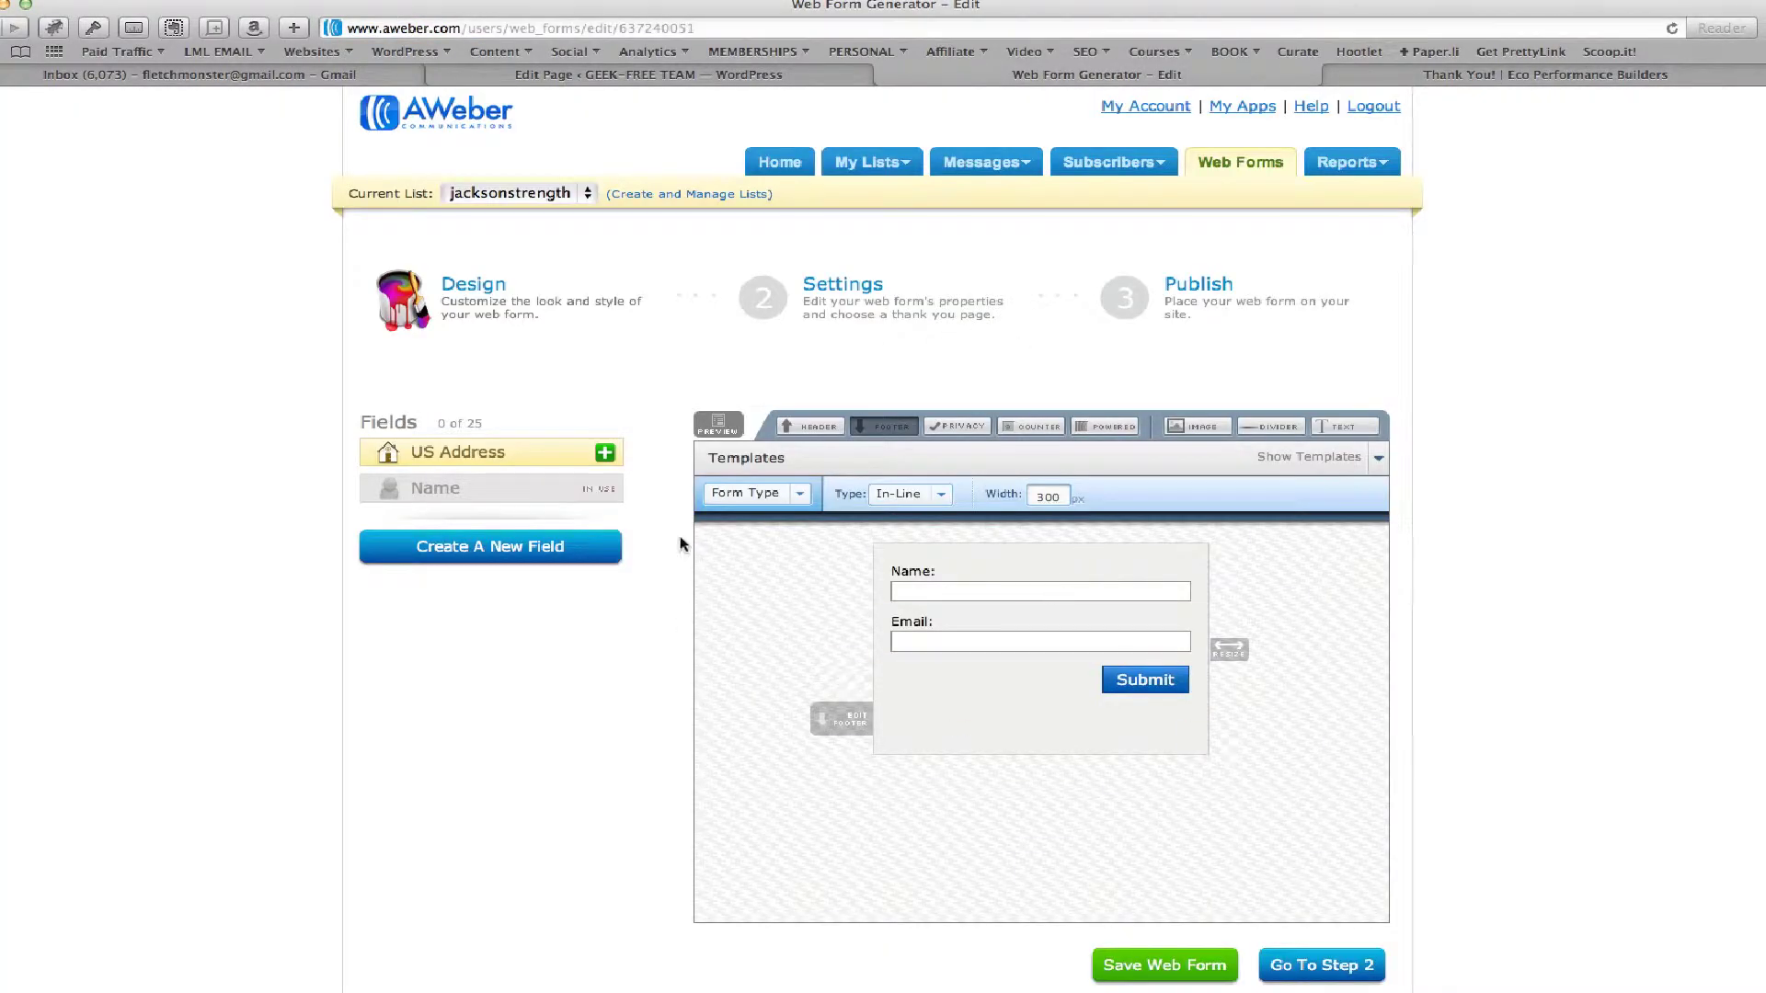
pyautogui.click(1304, 964)
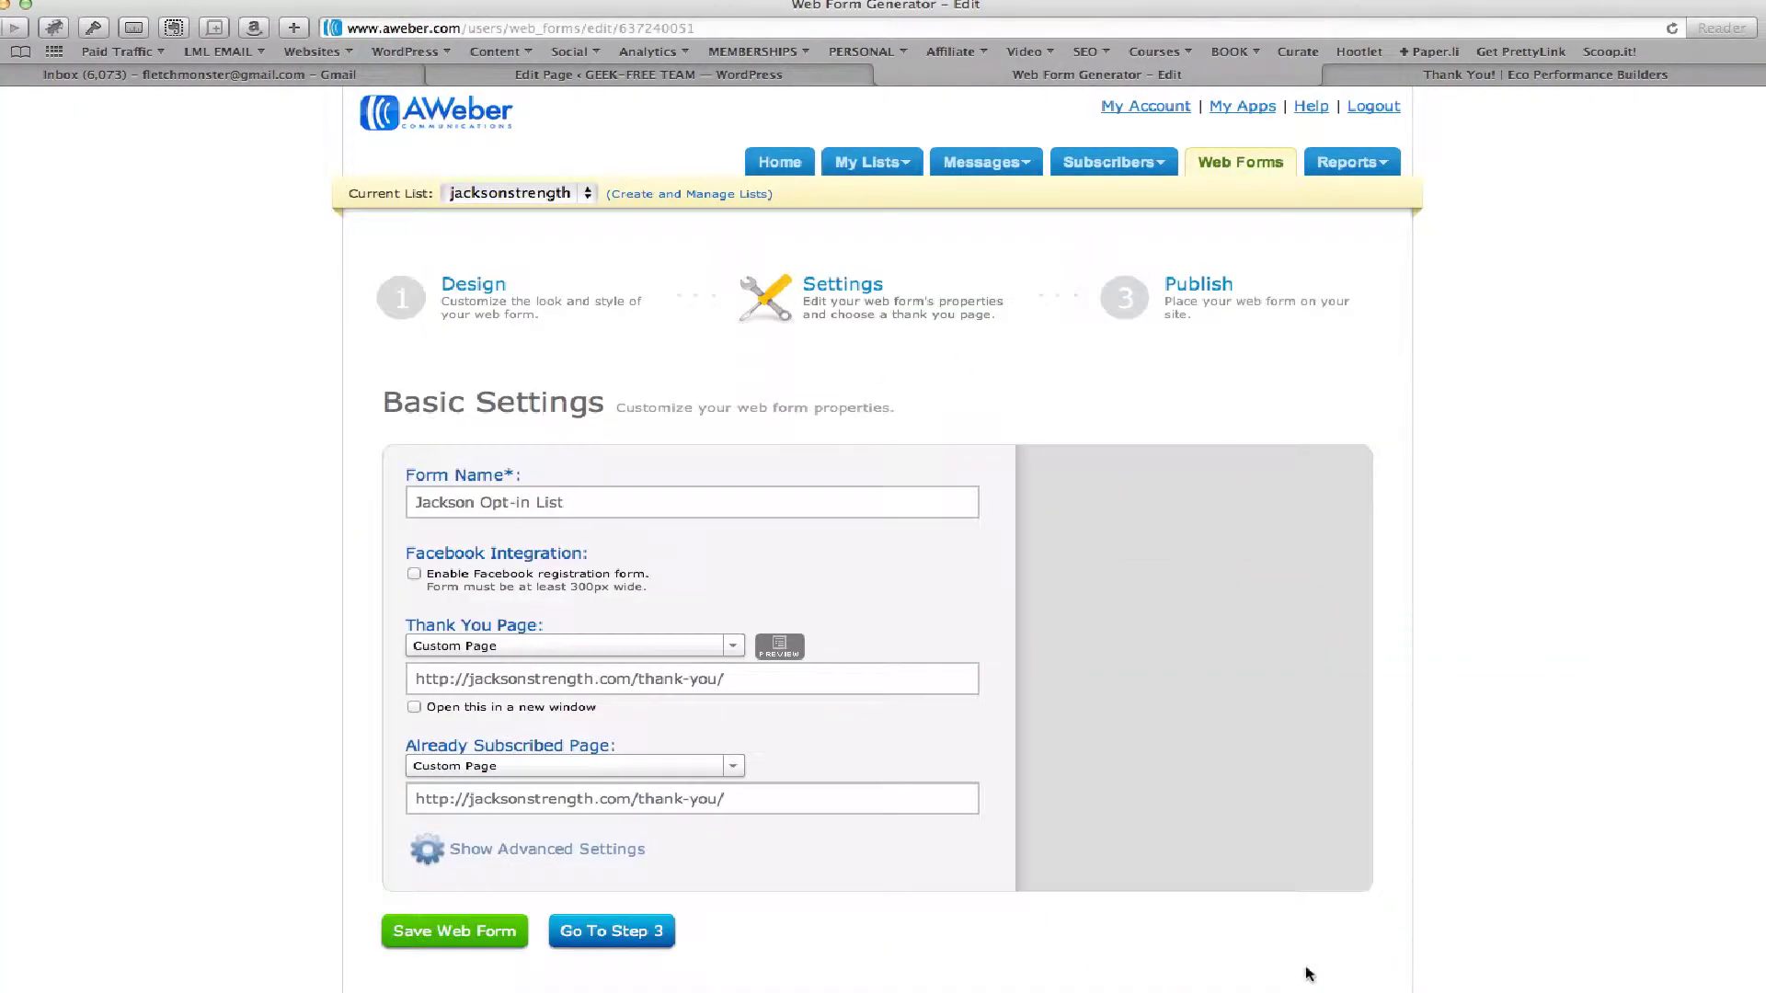
pyautogui.click(542, 646)
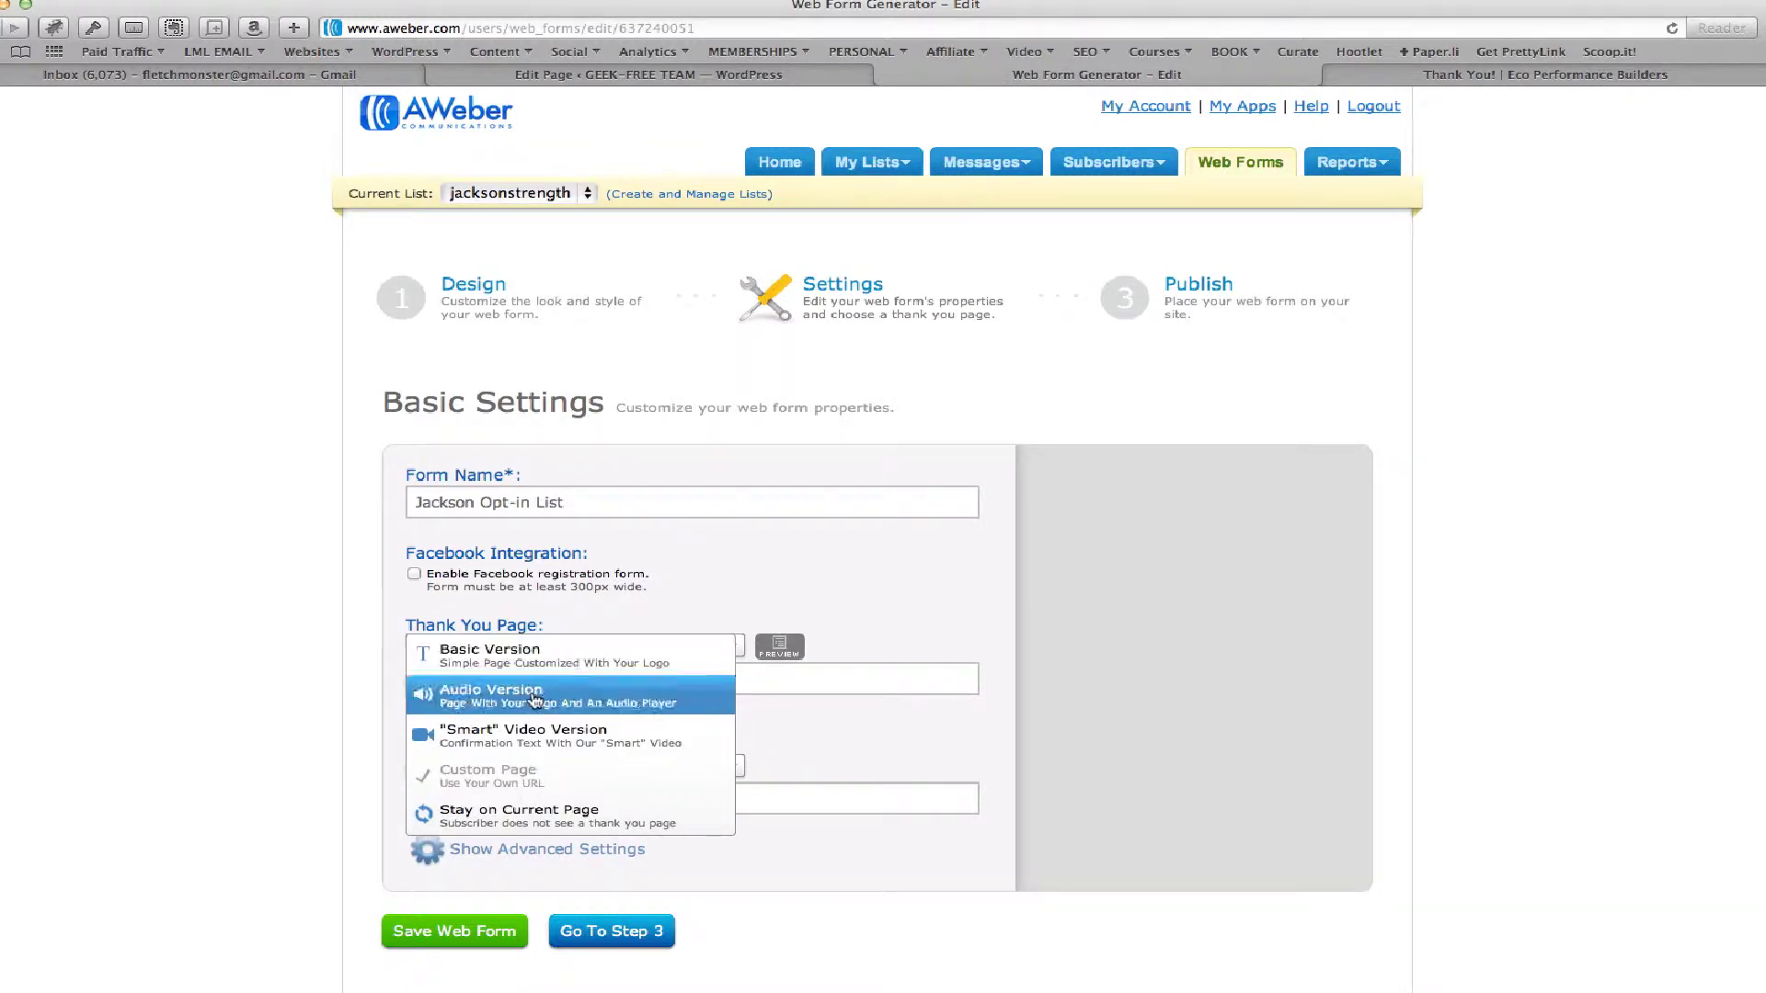
pyautogui.click(310, 681)
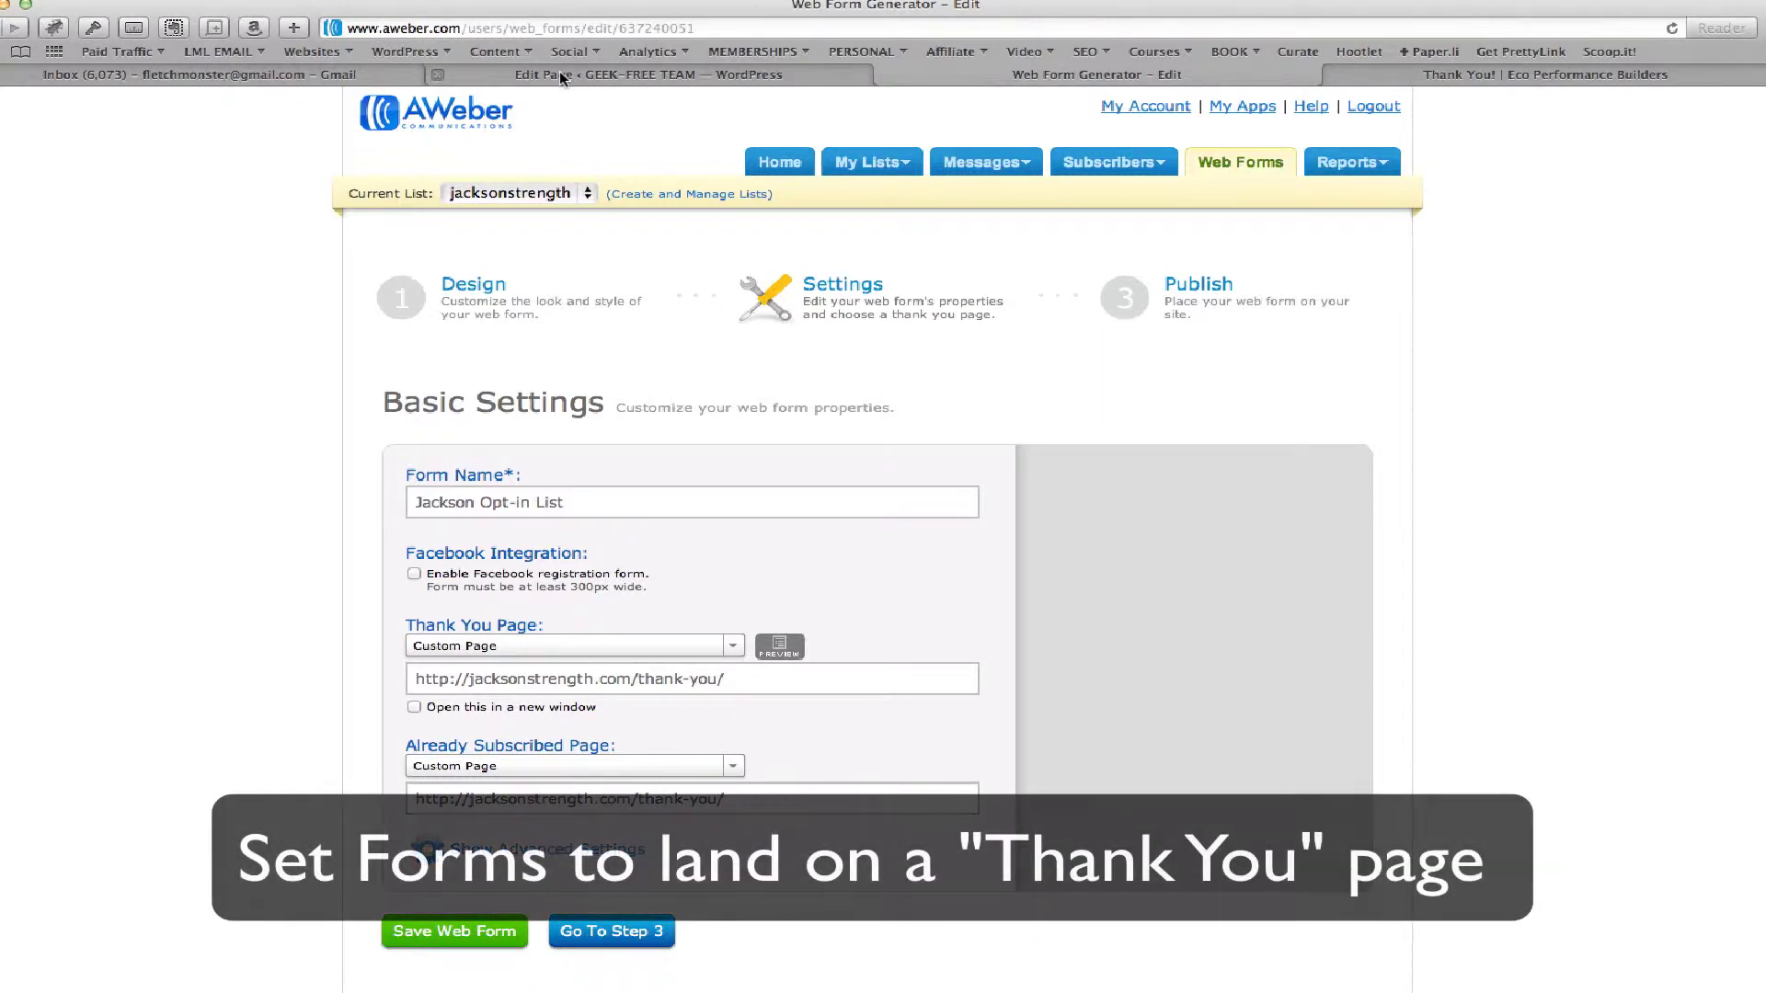
# Go from the Thank You page to the WordPress dashboard and edit the Formidable Estimate form
pyautogui.click(560, 70)
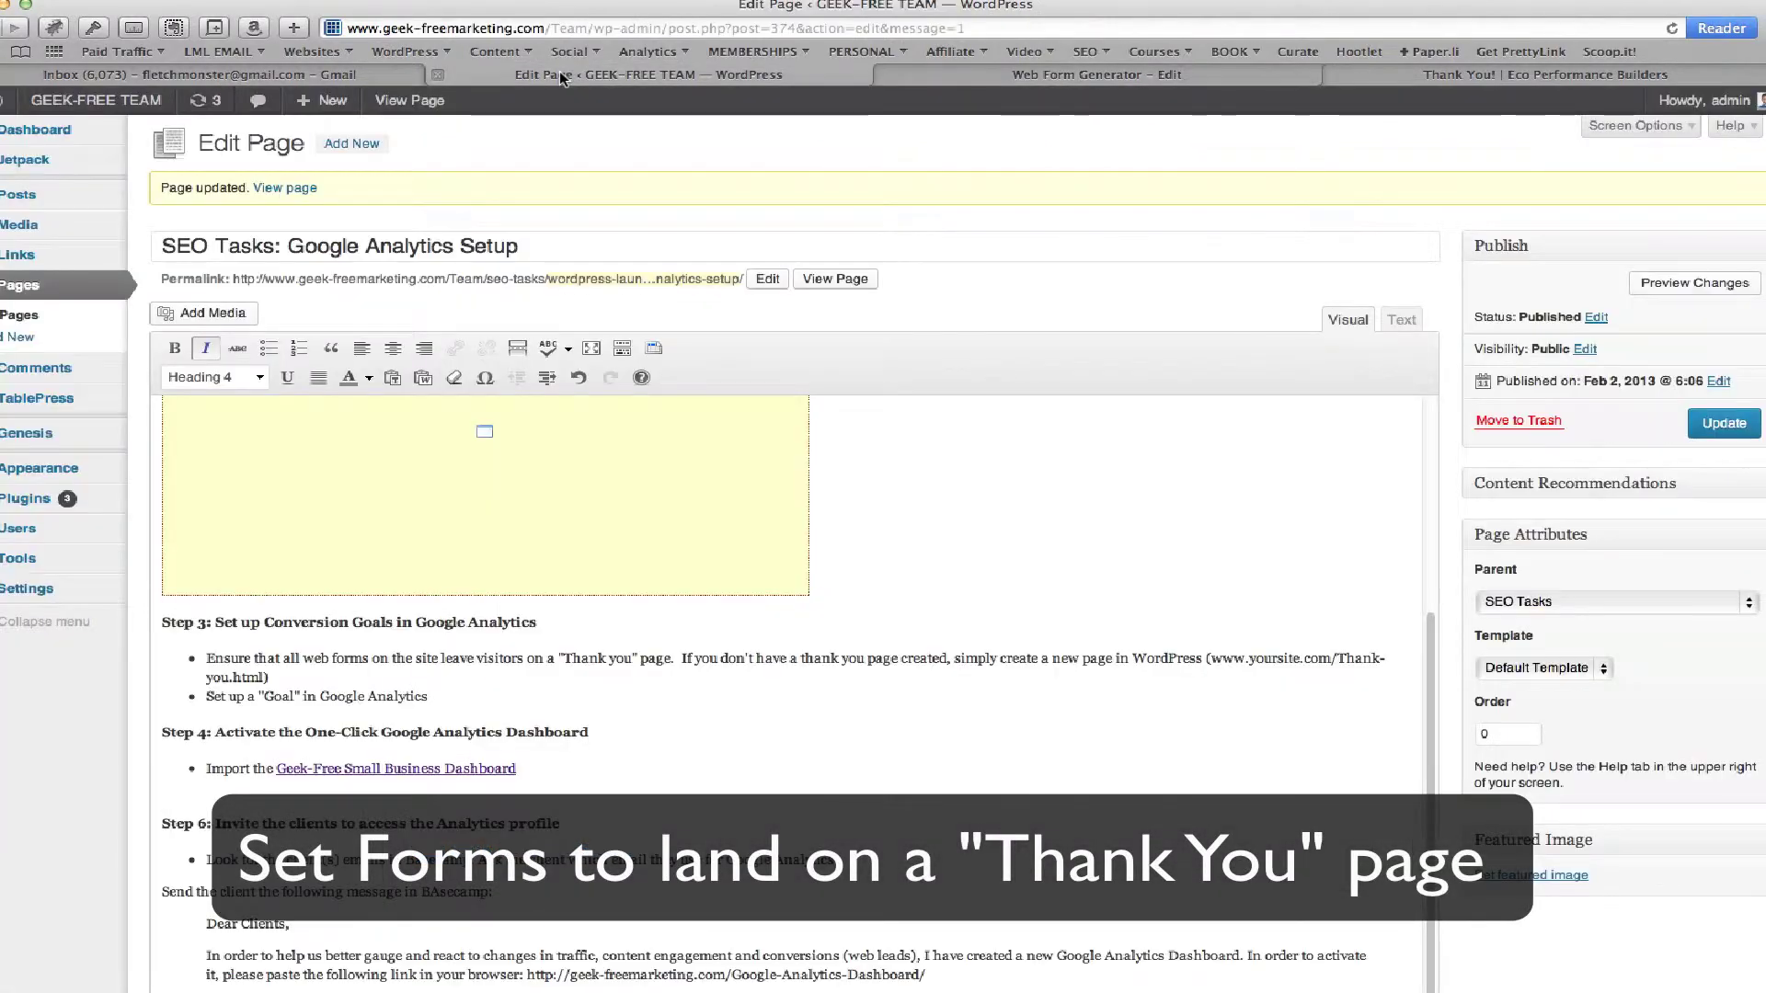
pyautogui.click(952, 80)
pyautogui.click(1409, 78)
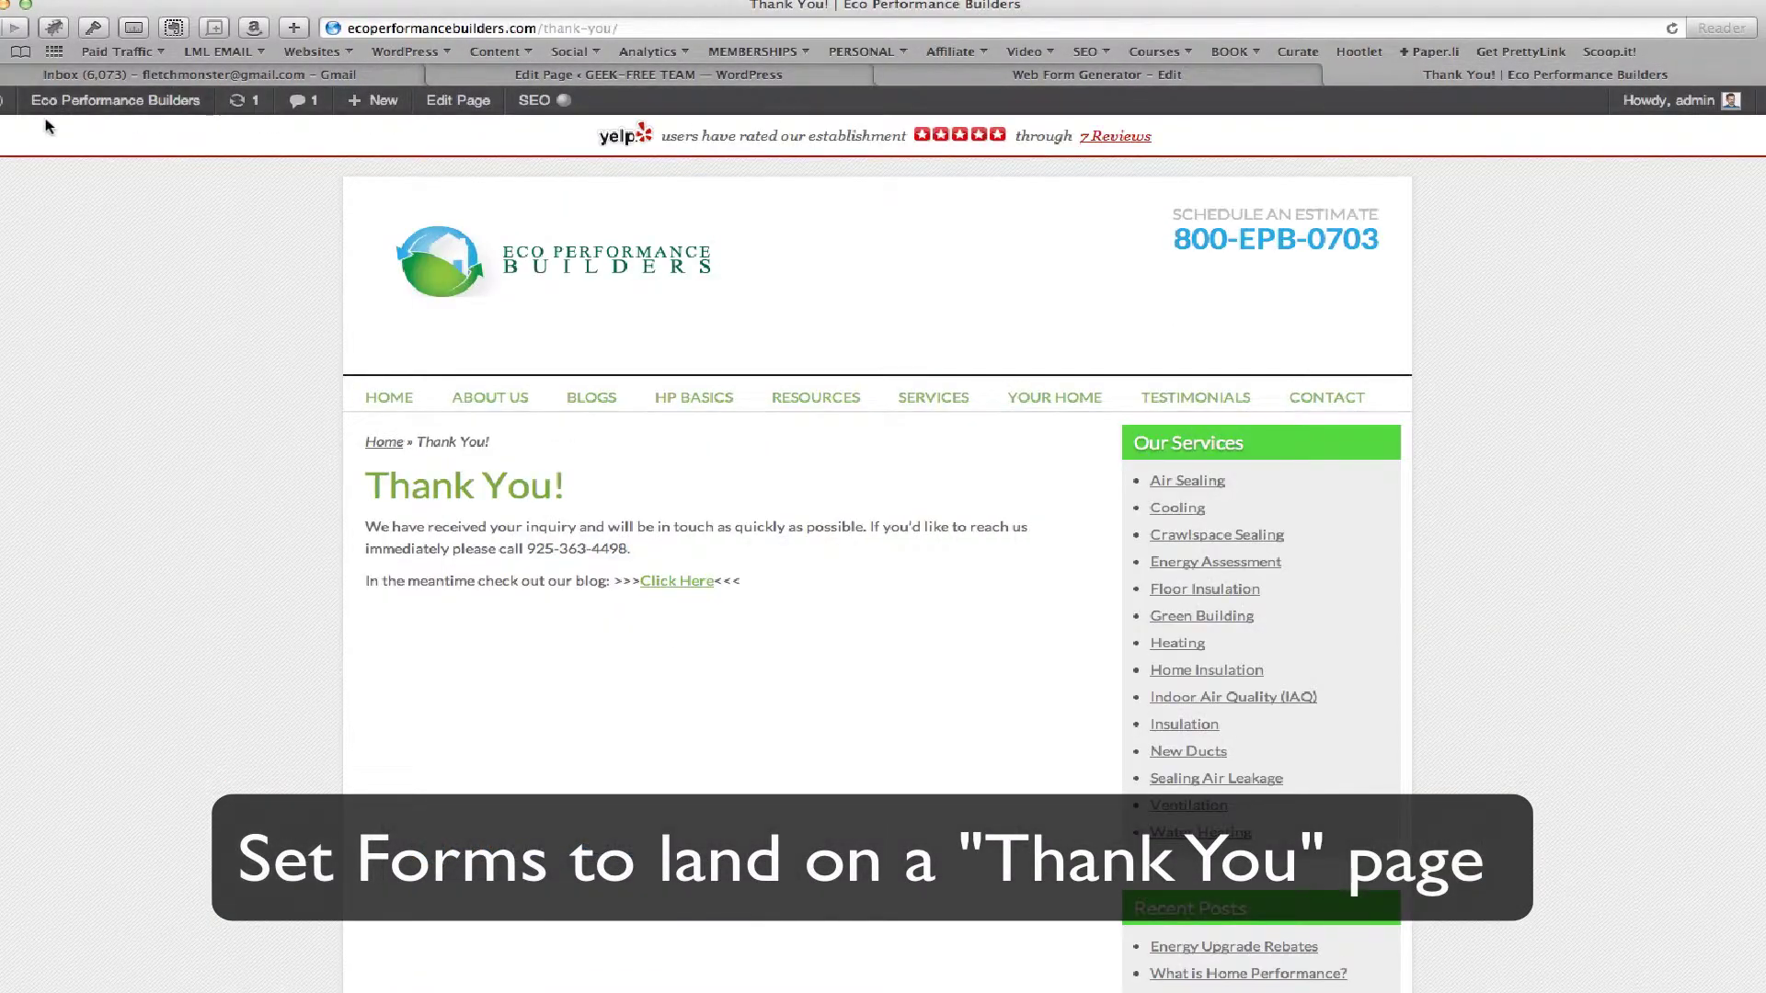
pyautogui.moveTo(51, 104)
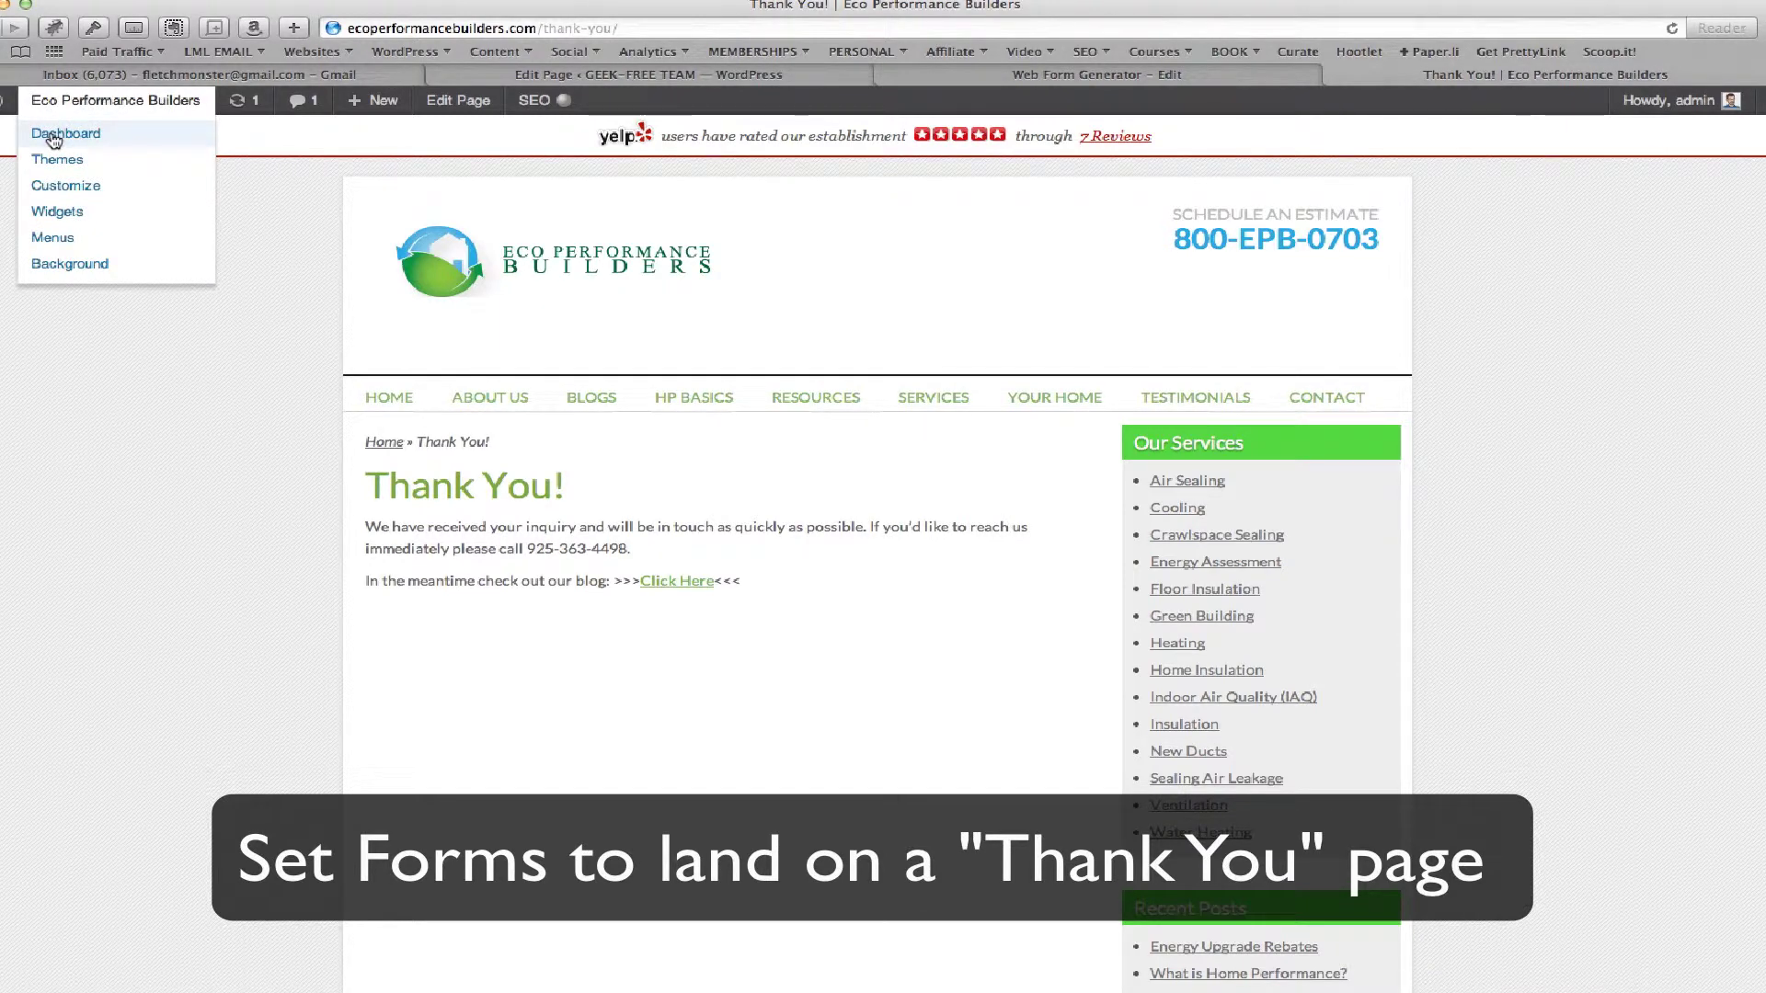
pyautogui.click(52, 136)
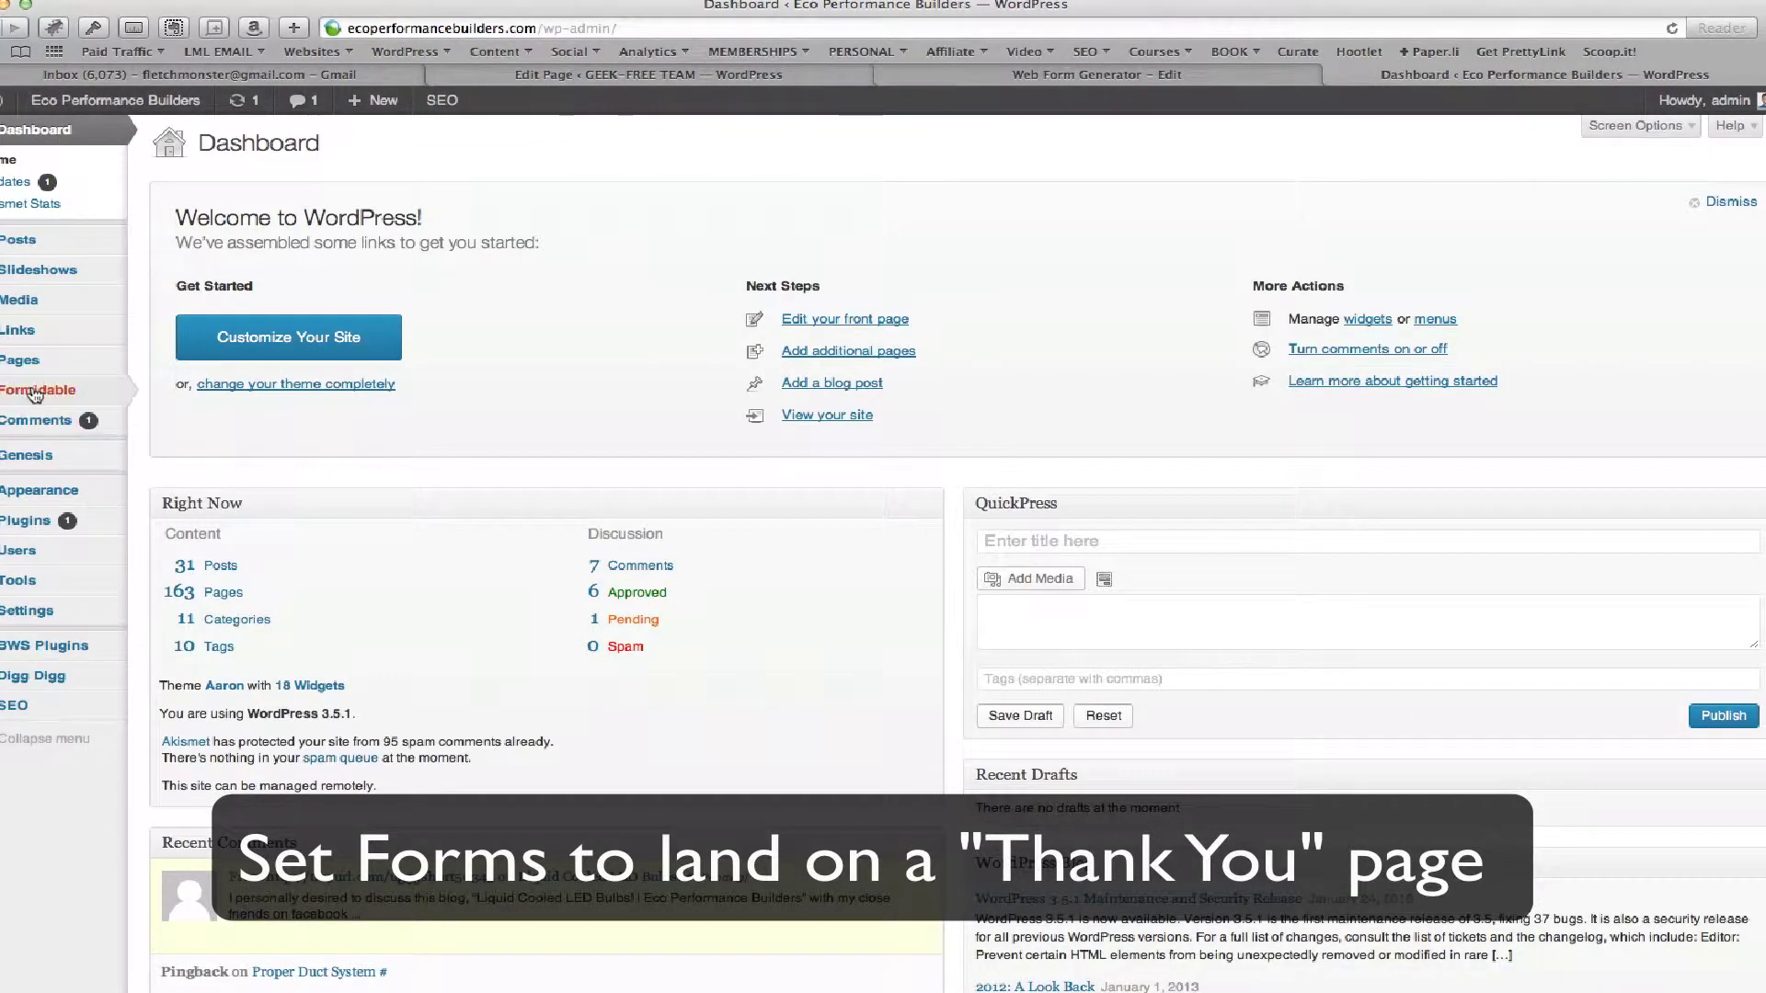
pyautogui.moveTo(35, 394)
pyautogui.click(164, 391)
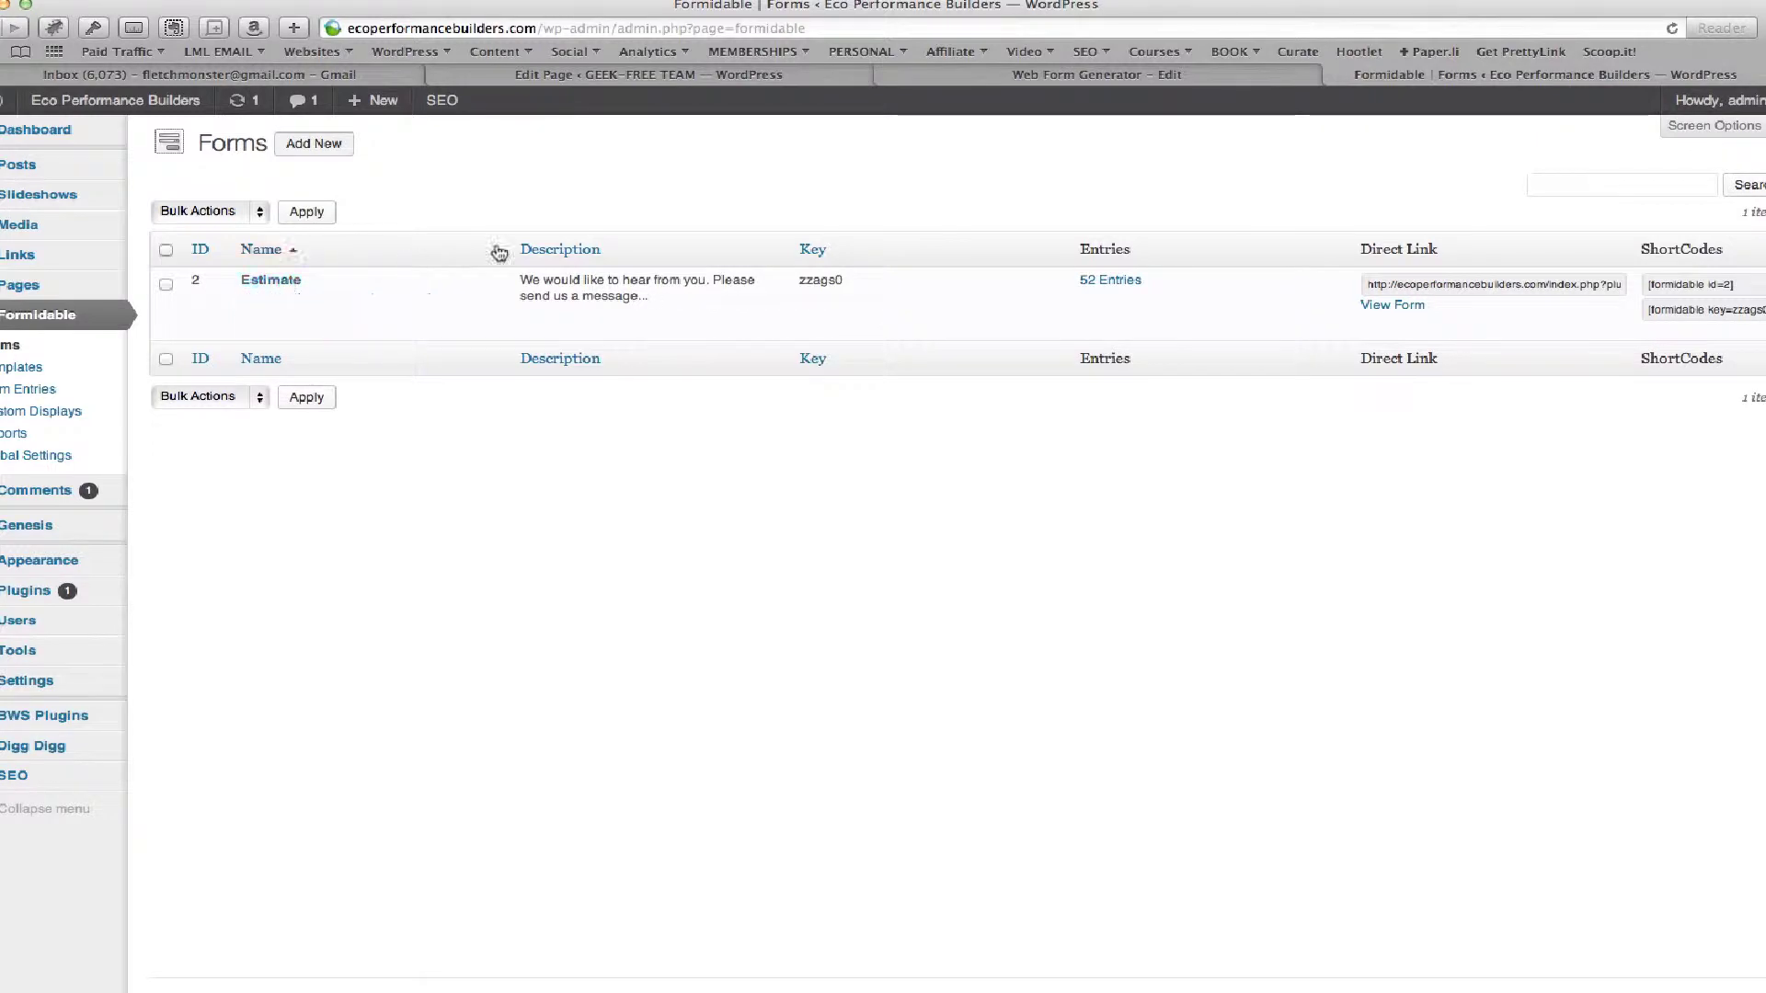
pyautogui.moveTo(416, 333)
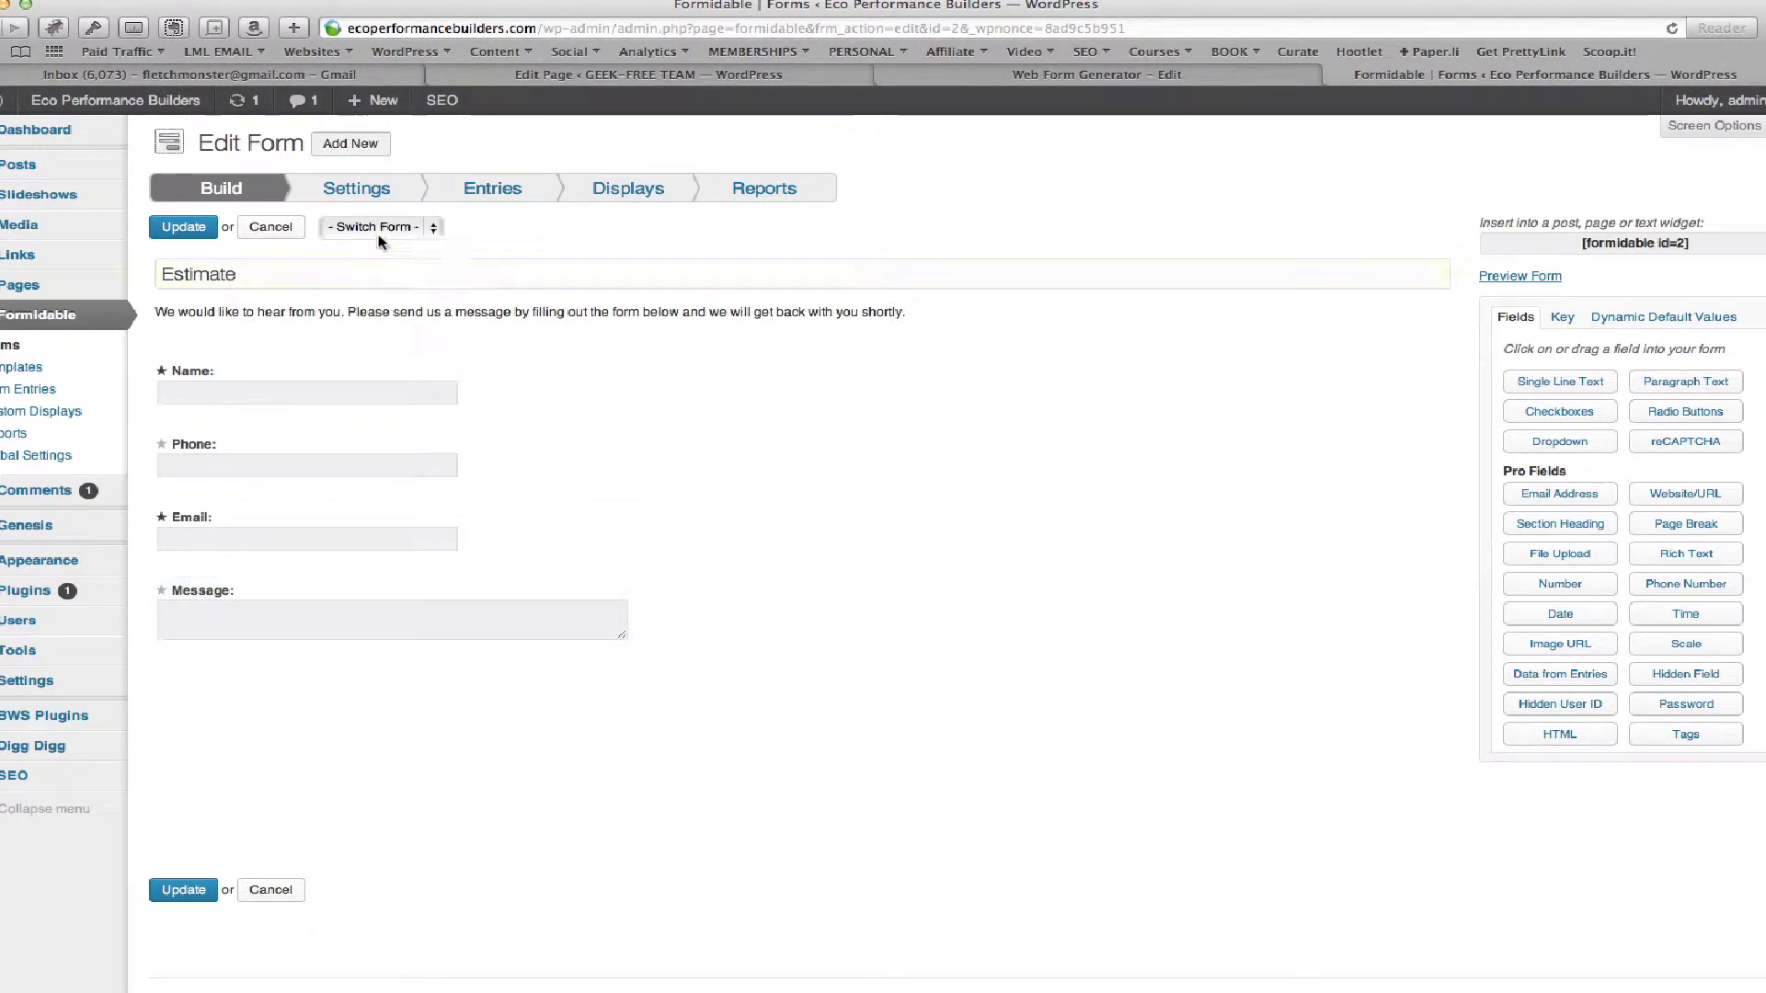
# Check the Estimate form's Redirect to URL after-submission setting, then list all site pages
pyautogui.click(361, 193)
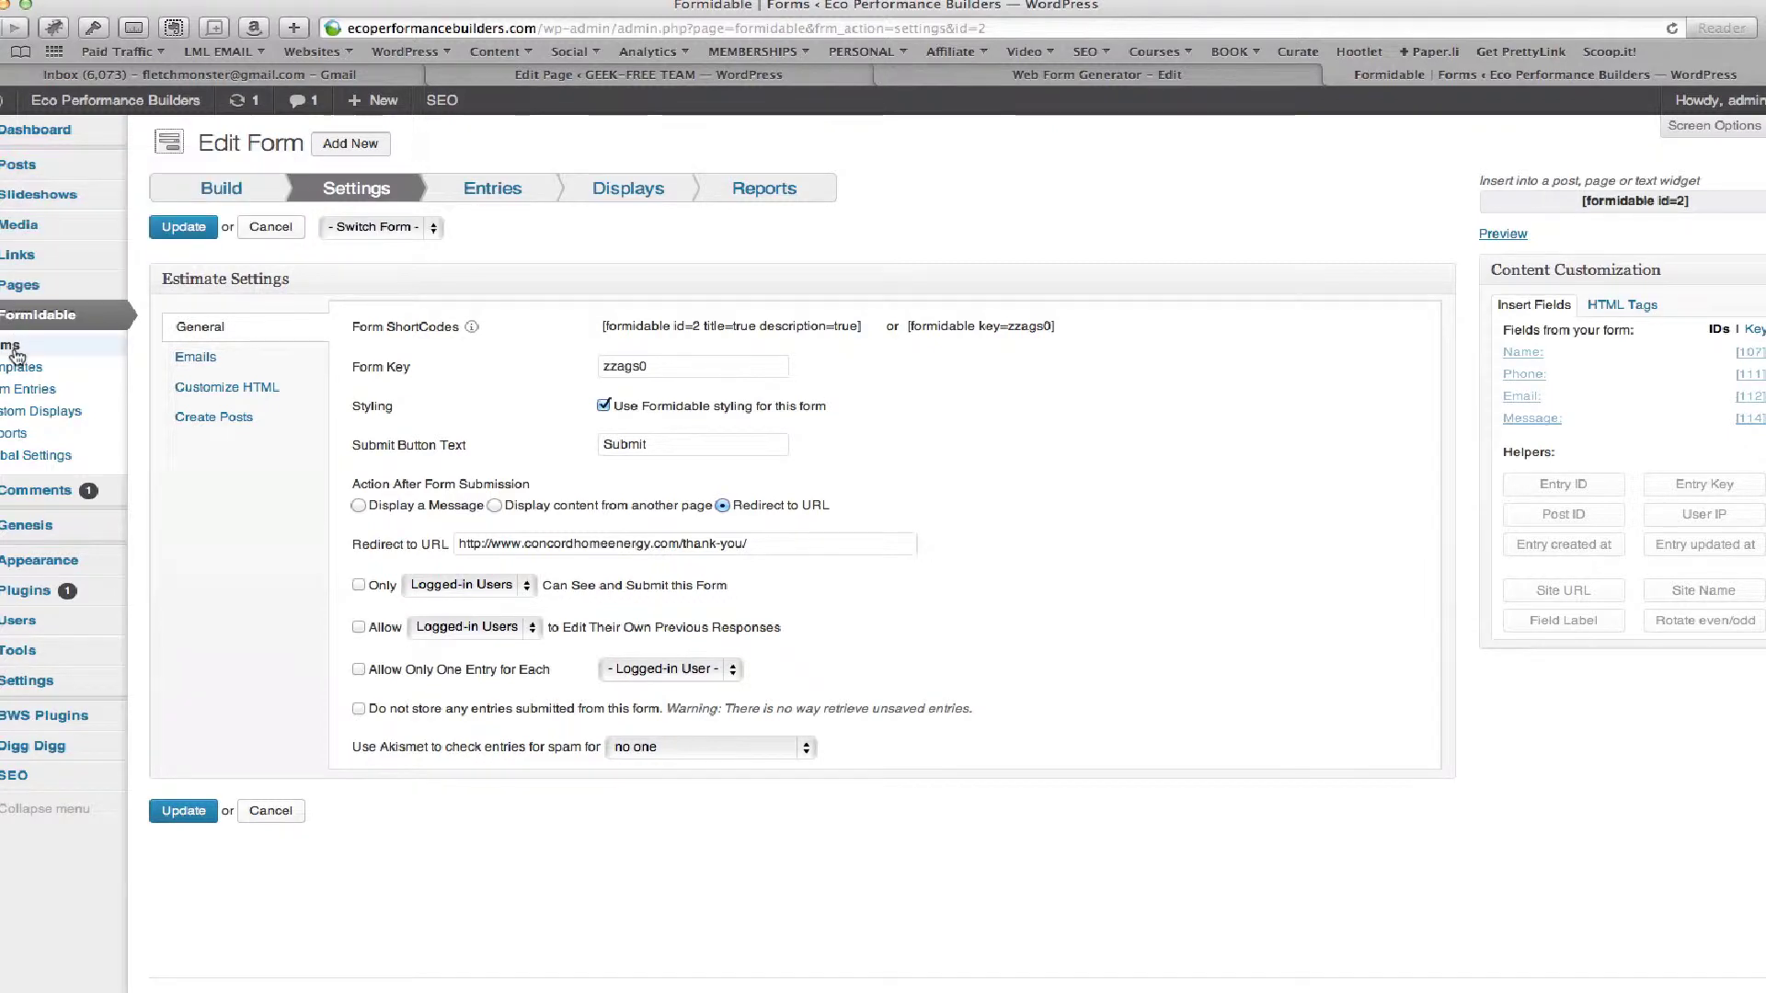
pyautogui.click(20, 286)
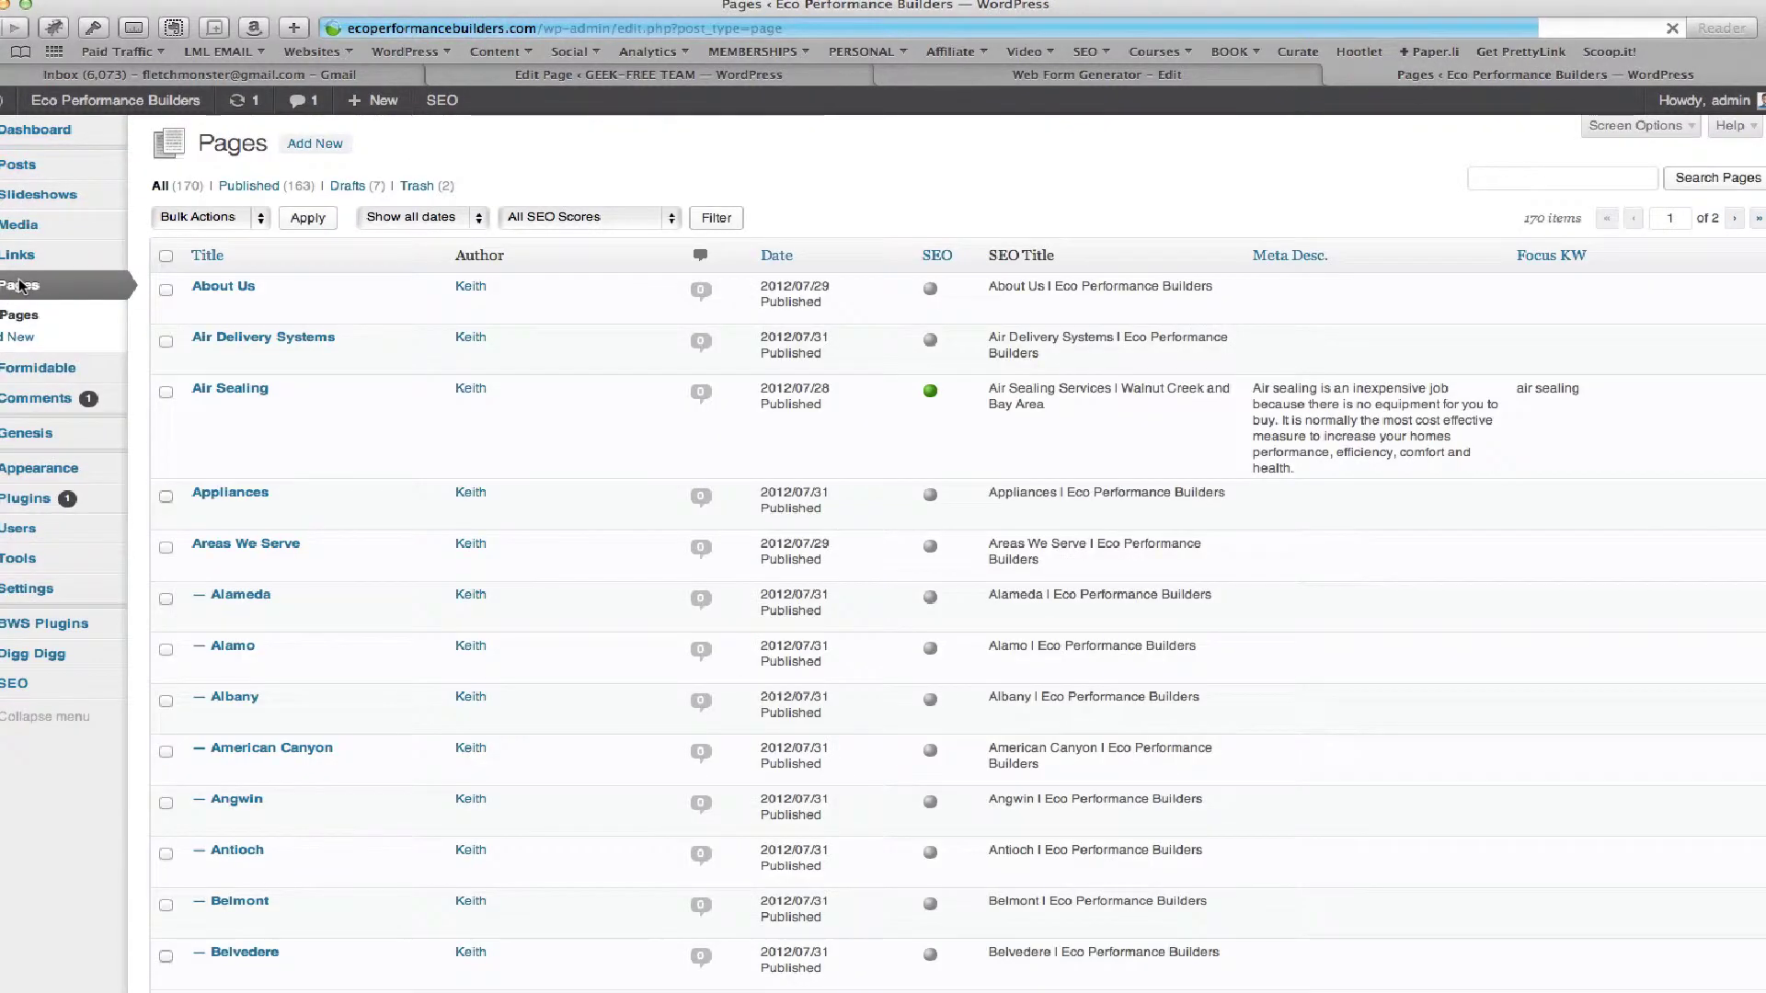
pyautogui.scroll(-3, 410, 744)
# Search pages for 'thank' and open the Thank You! page editor to confirm its /thank-you/ address
pyautogui.scroll(3, 409, 744)
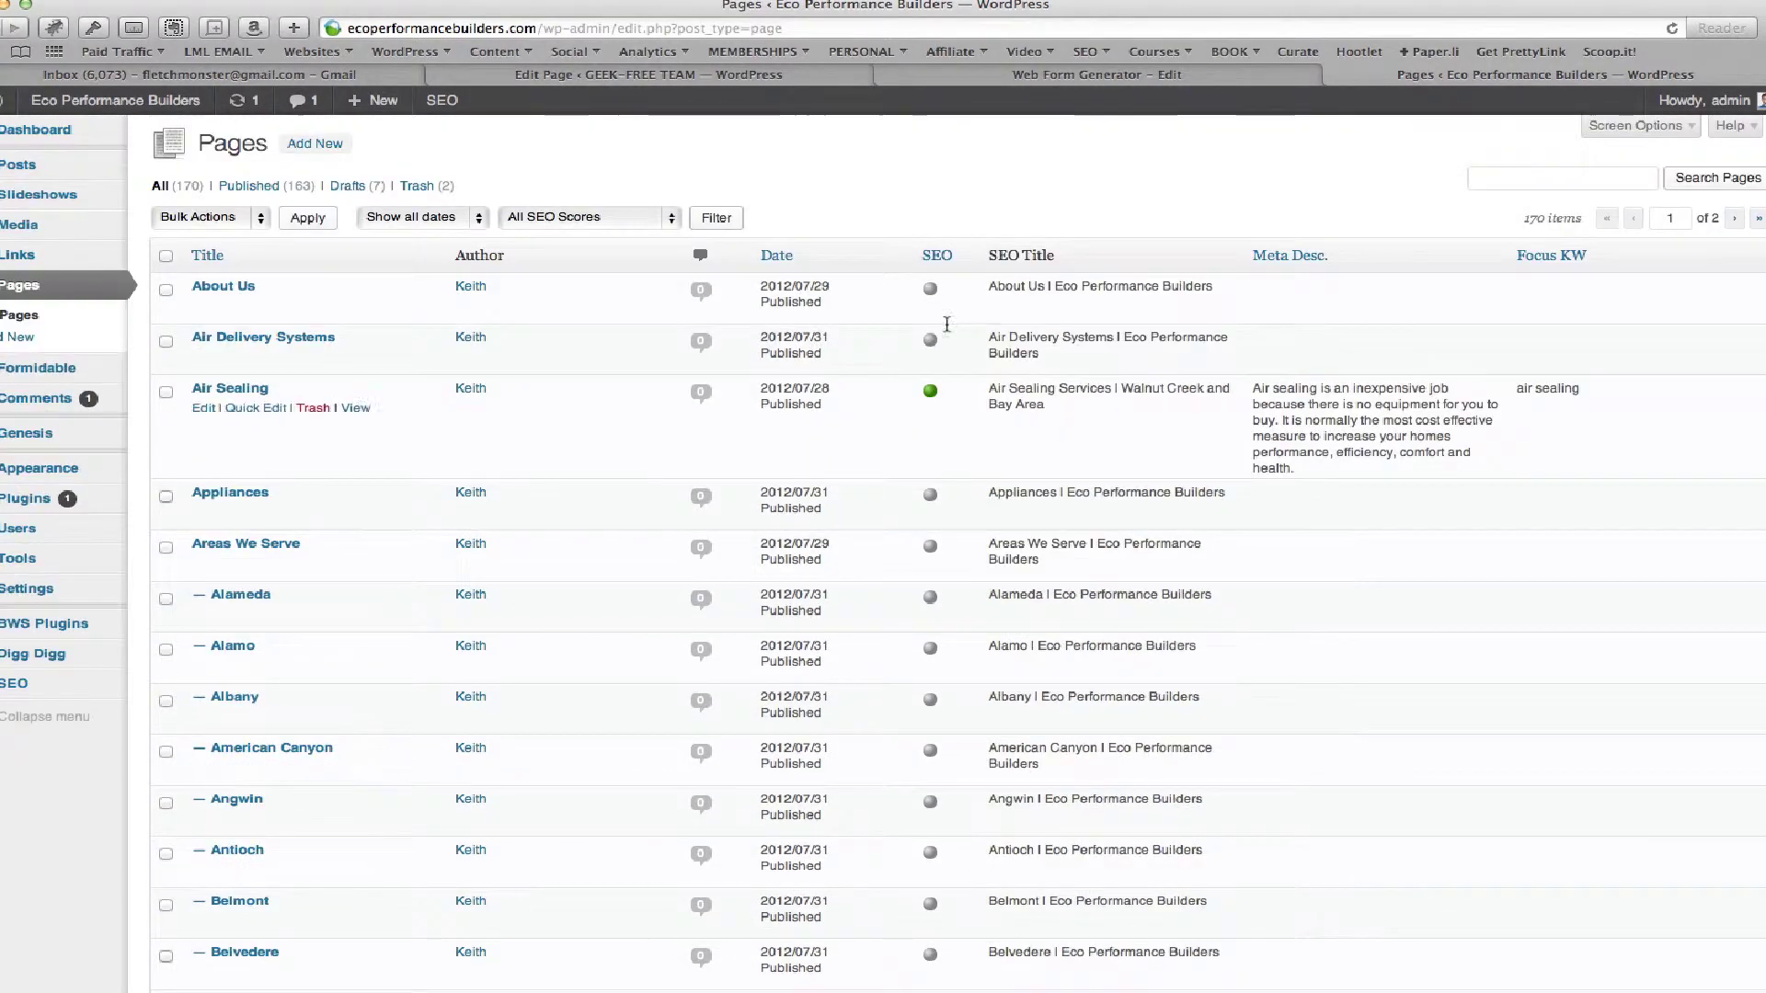
pyautogui.click(1519, 180)
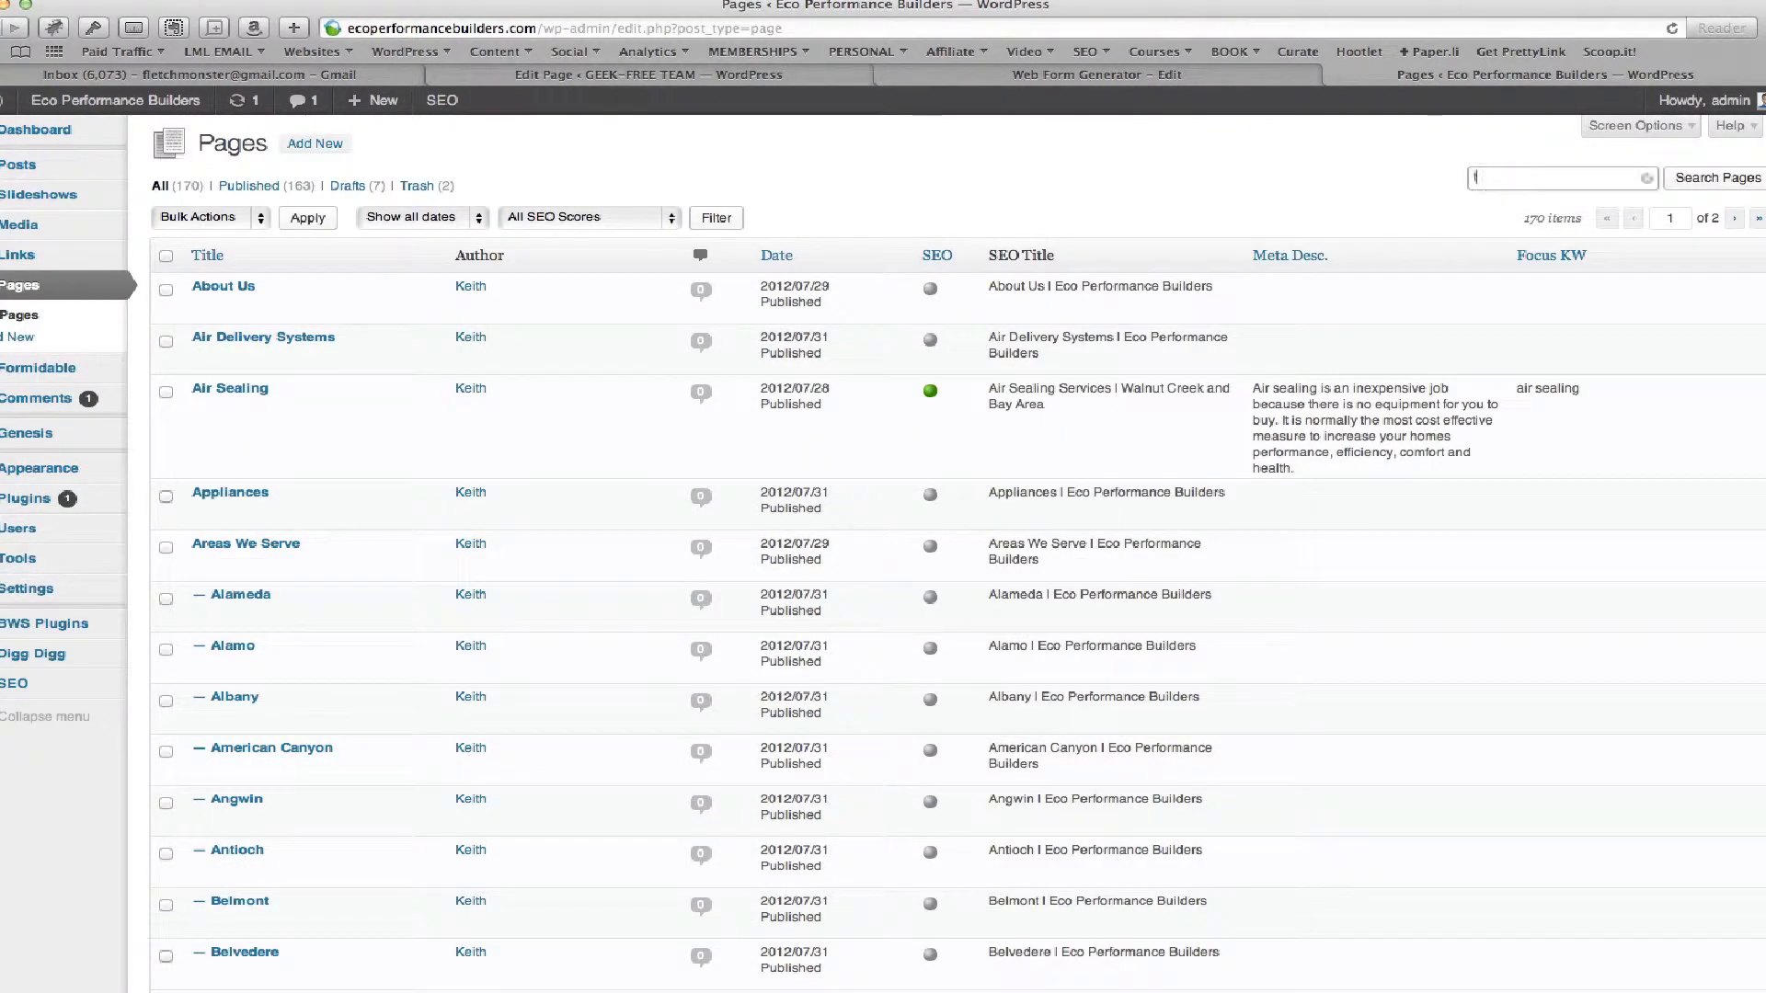
pyautogui.write('thank')
pyautogui.click(1701, 188)
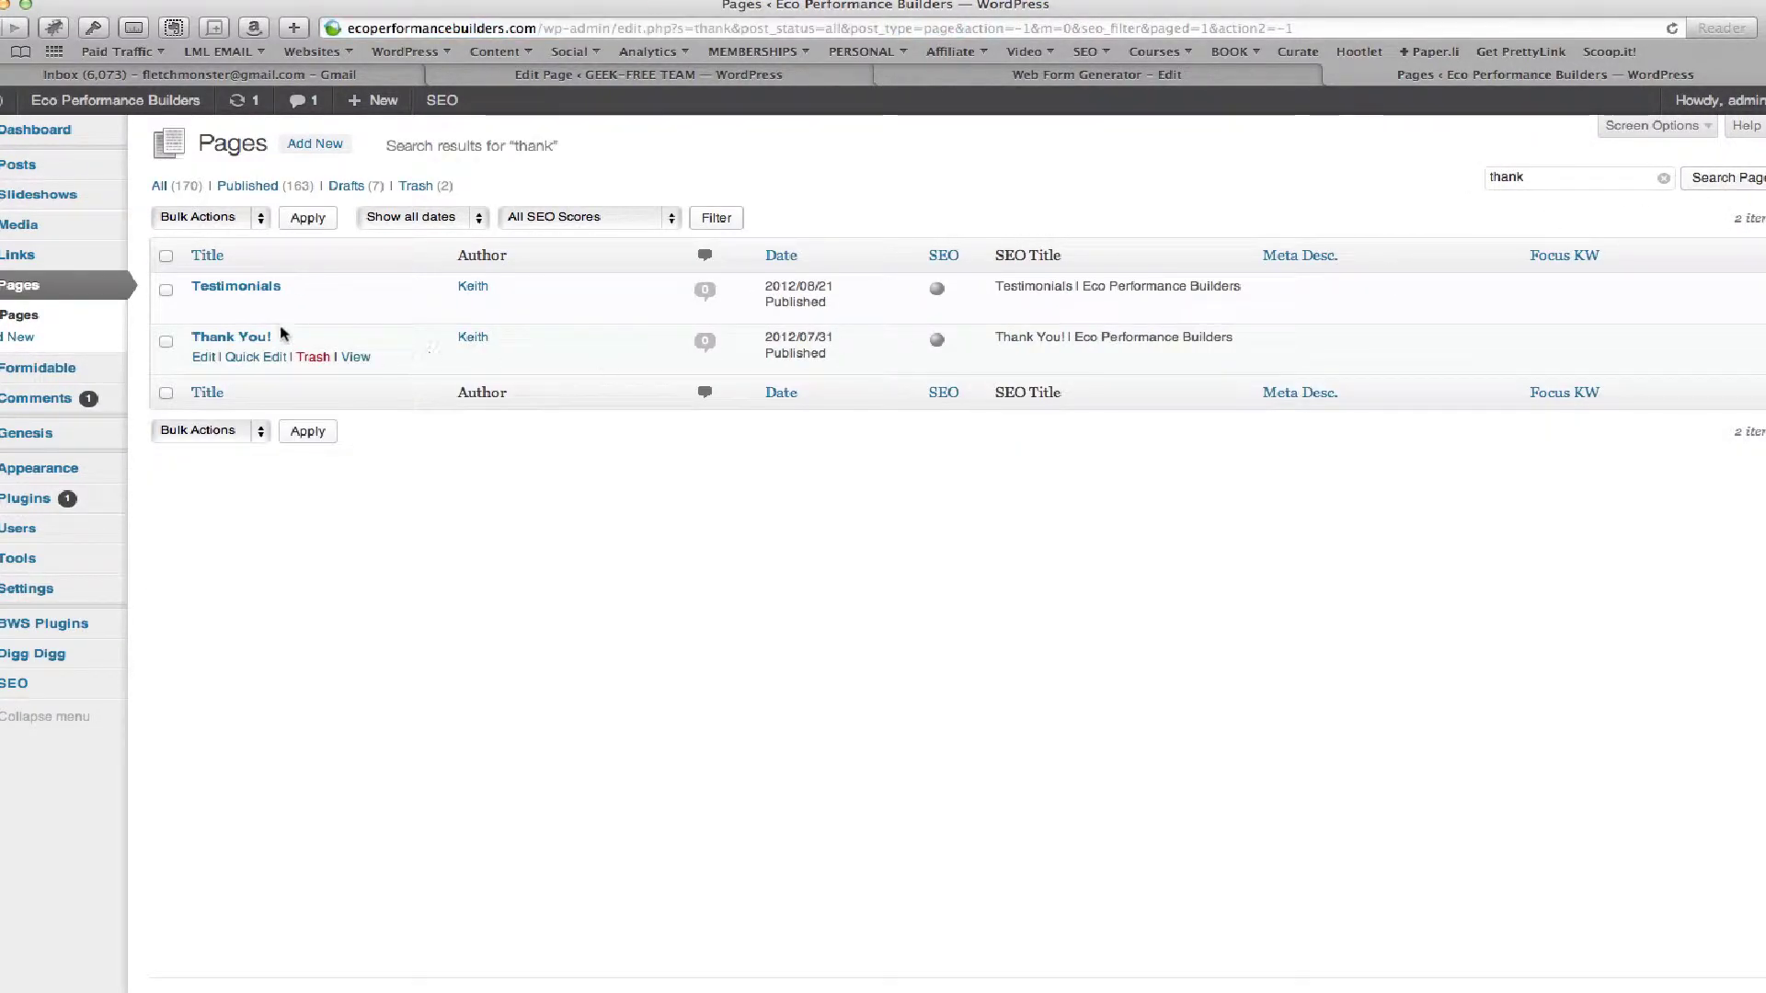
pyautogui.click(203, 358)
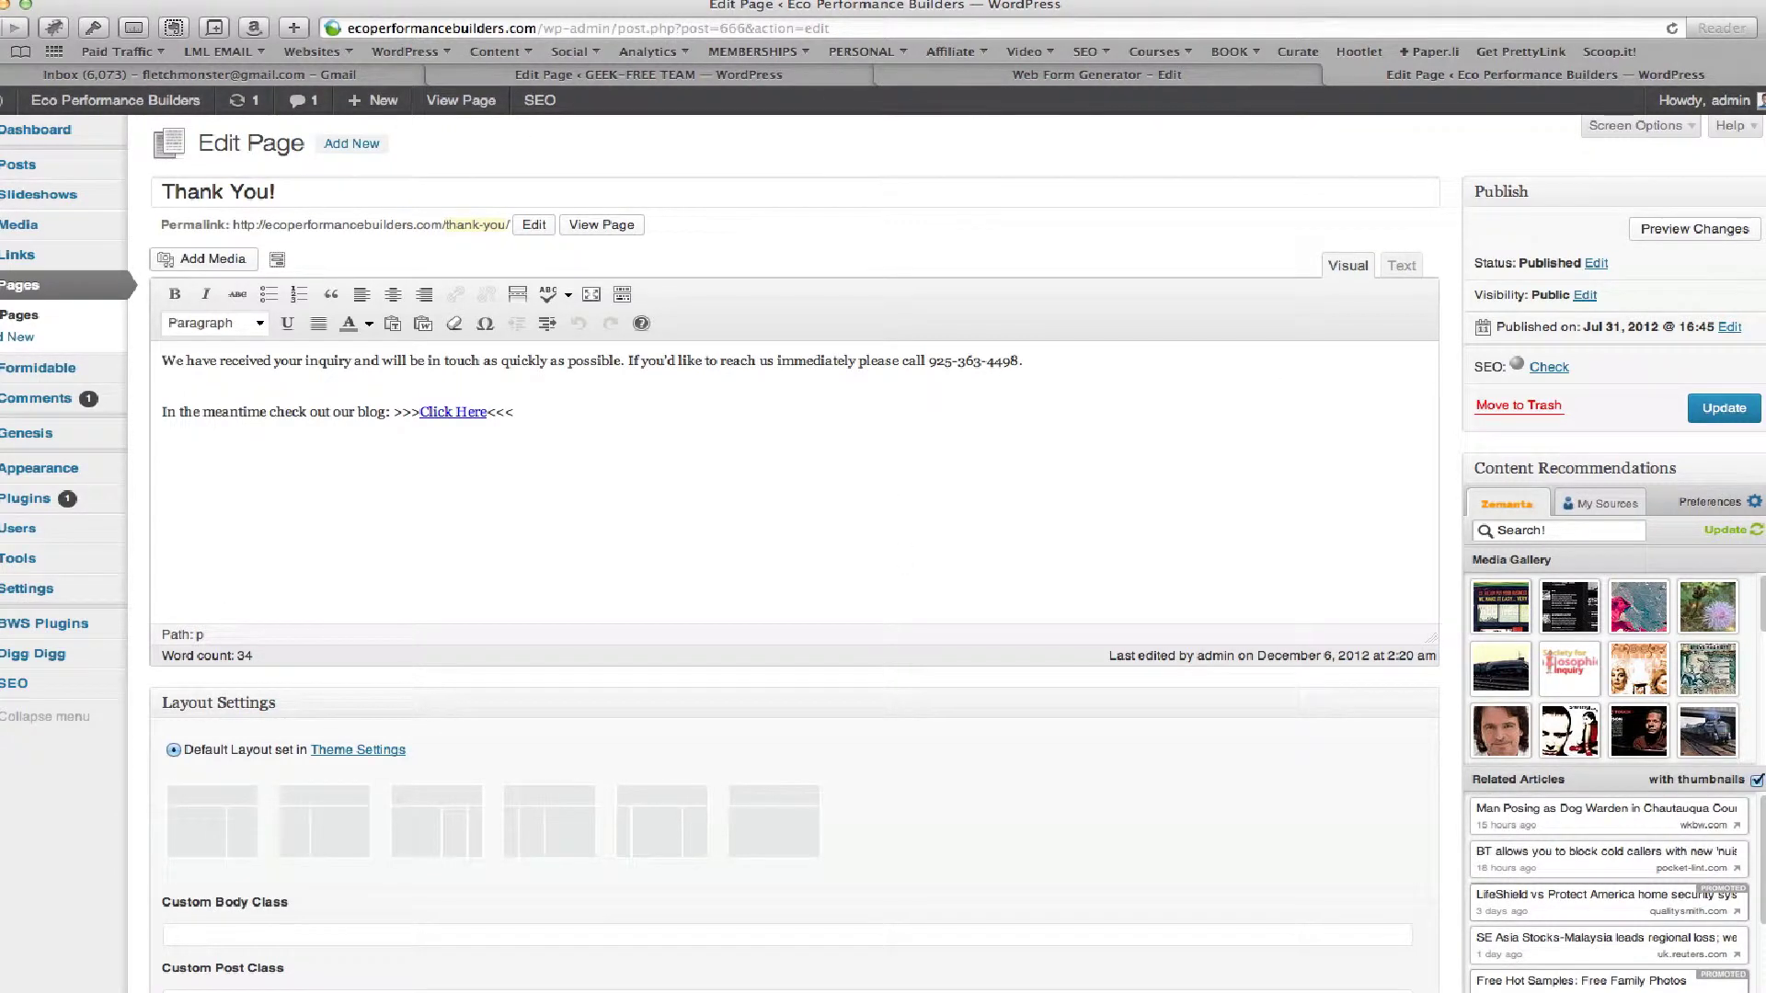
pyautogui.press('super+t')
# Sign in to Google Analytics, list starred accounts flat, and open Eco Performance Builders' reports
pyautogui.click(1322, 634)
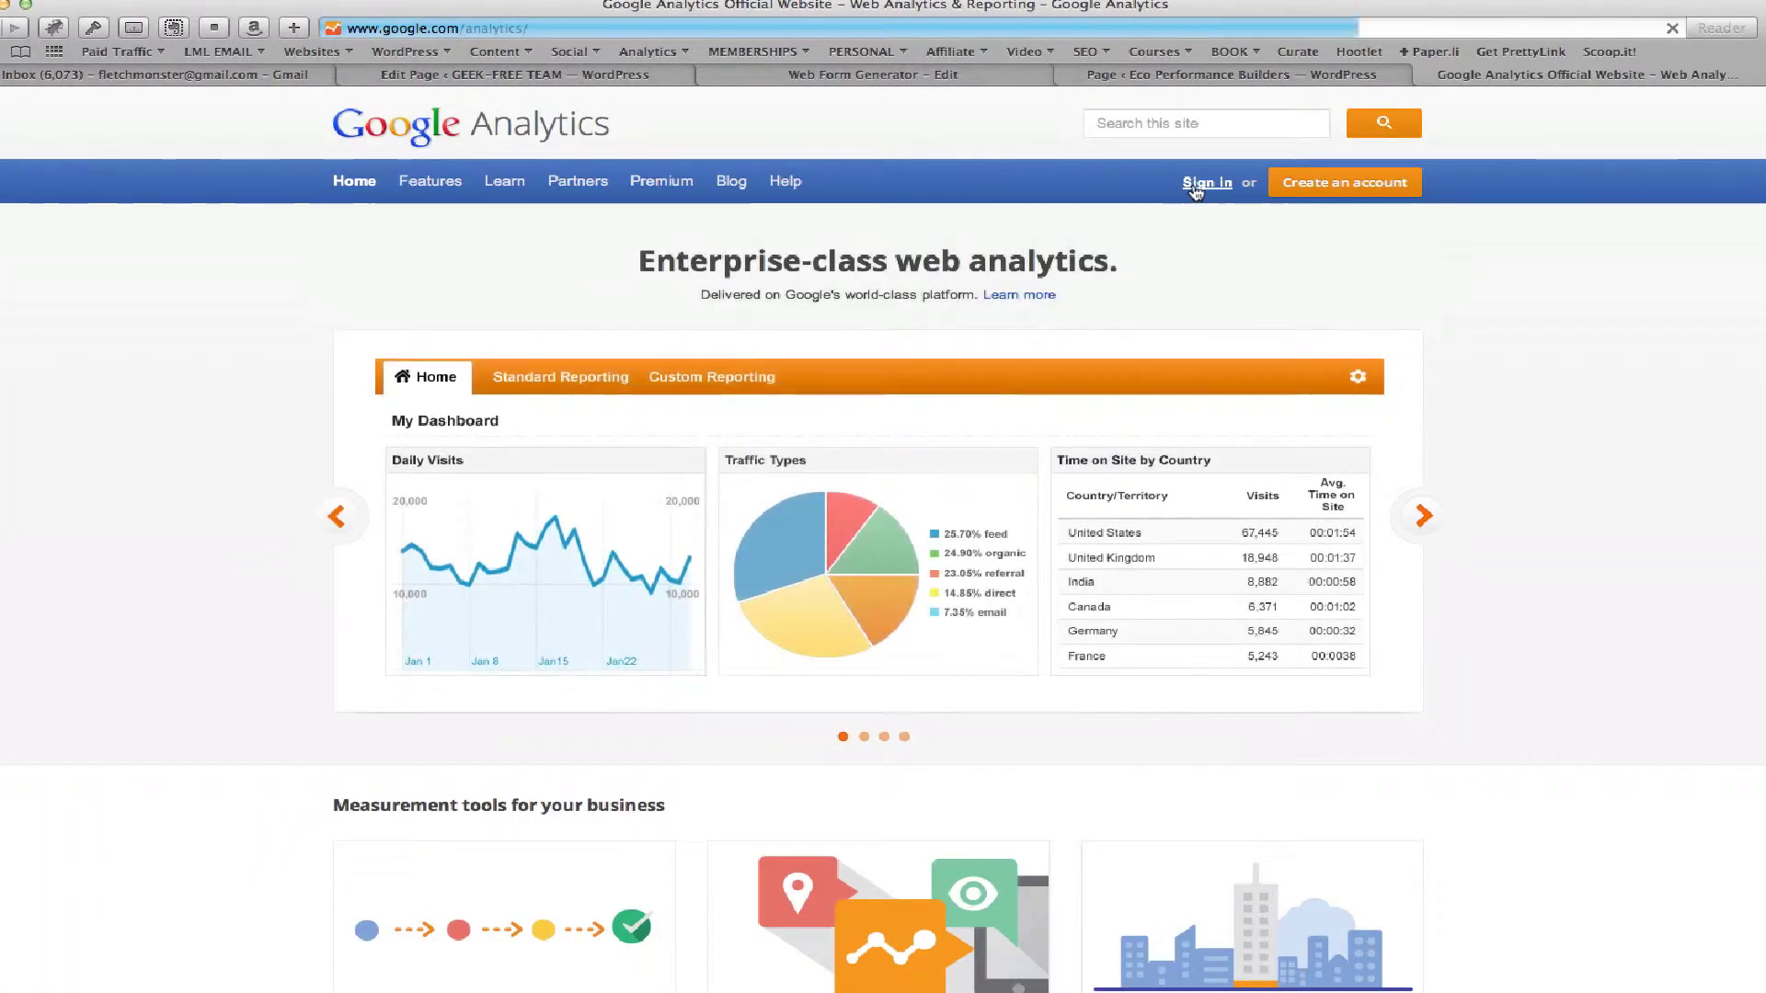
pyautogui.click(1194, 183)
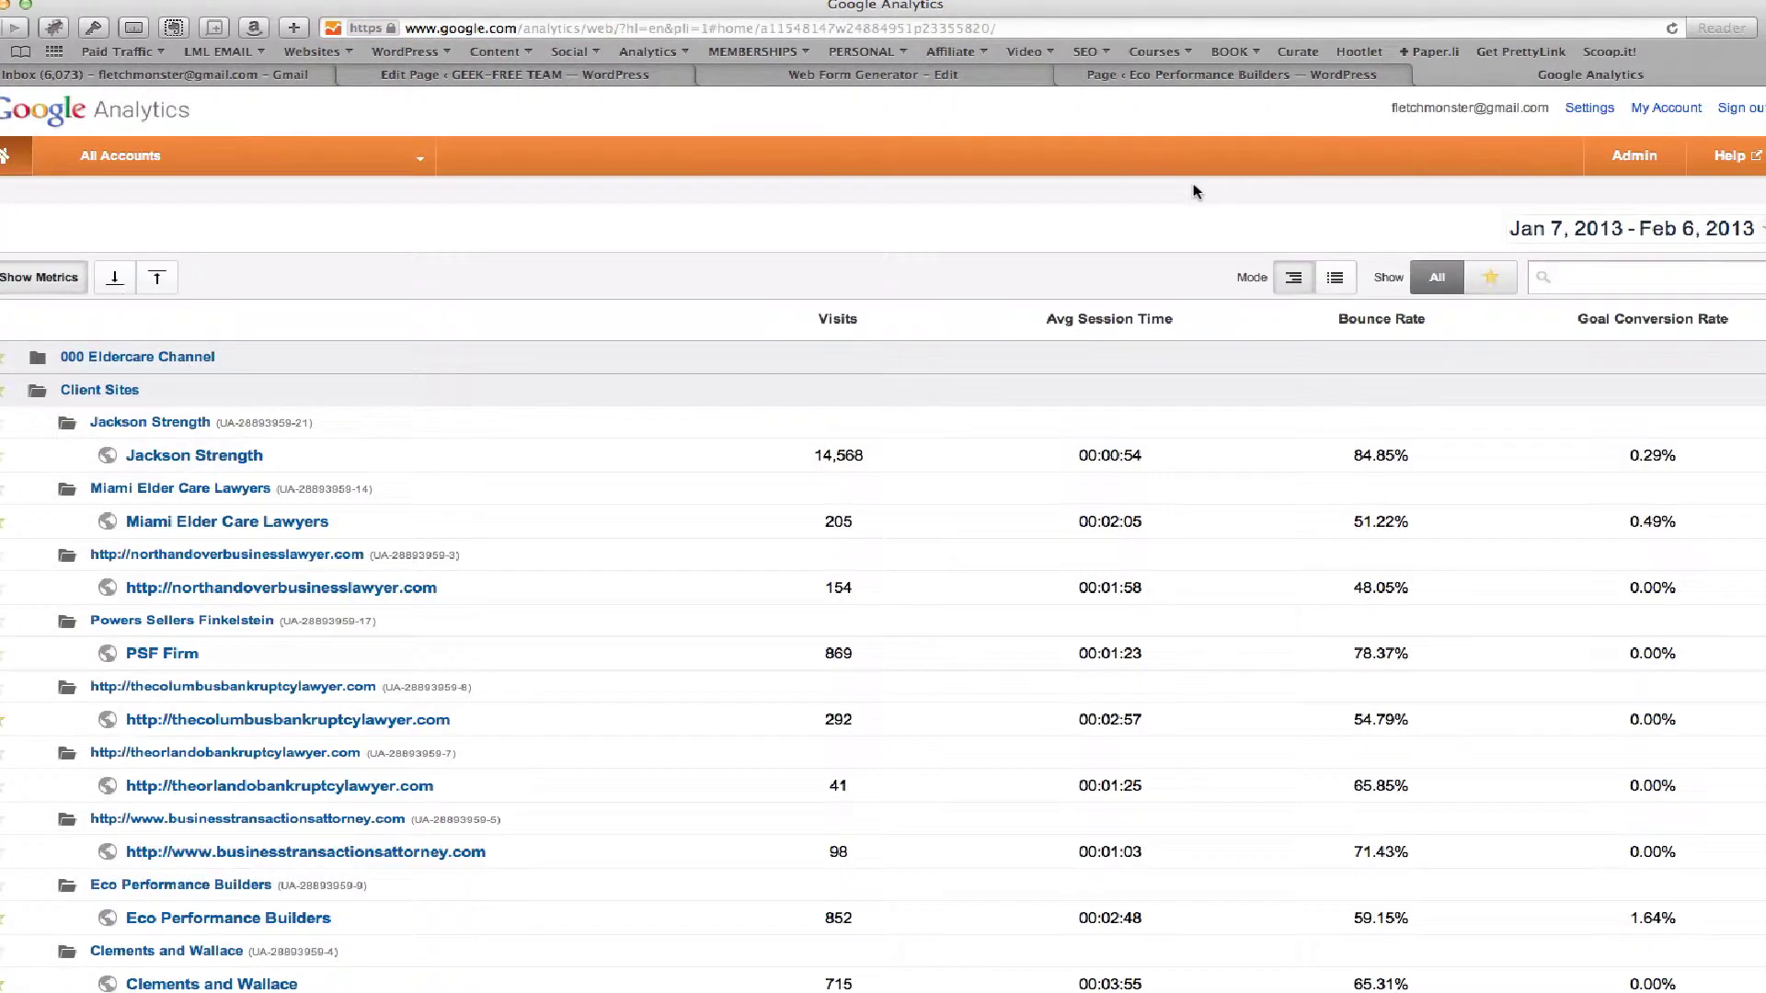
pyautogui.scroll(-1, 1029, 388)
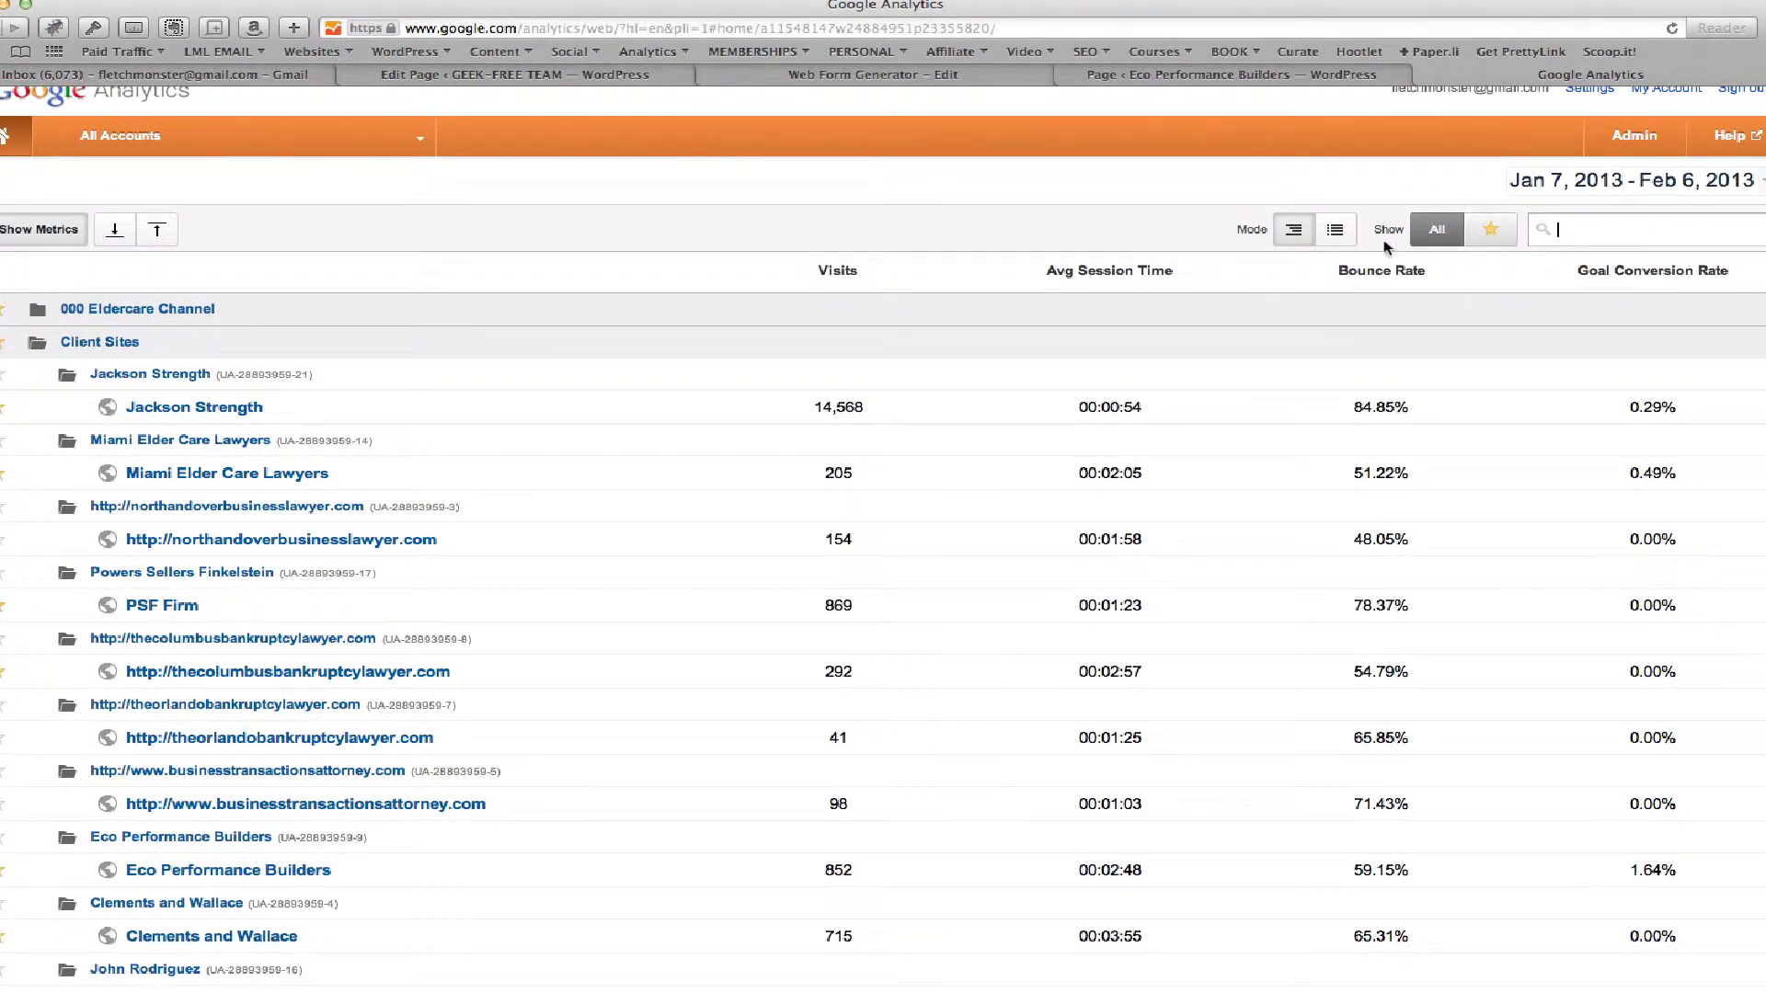
pyautogui.click(1470, 242)
pyautogui.click(1335, 230)
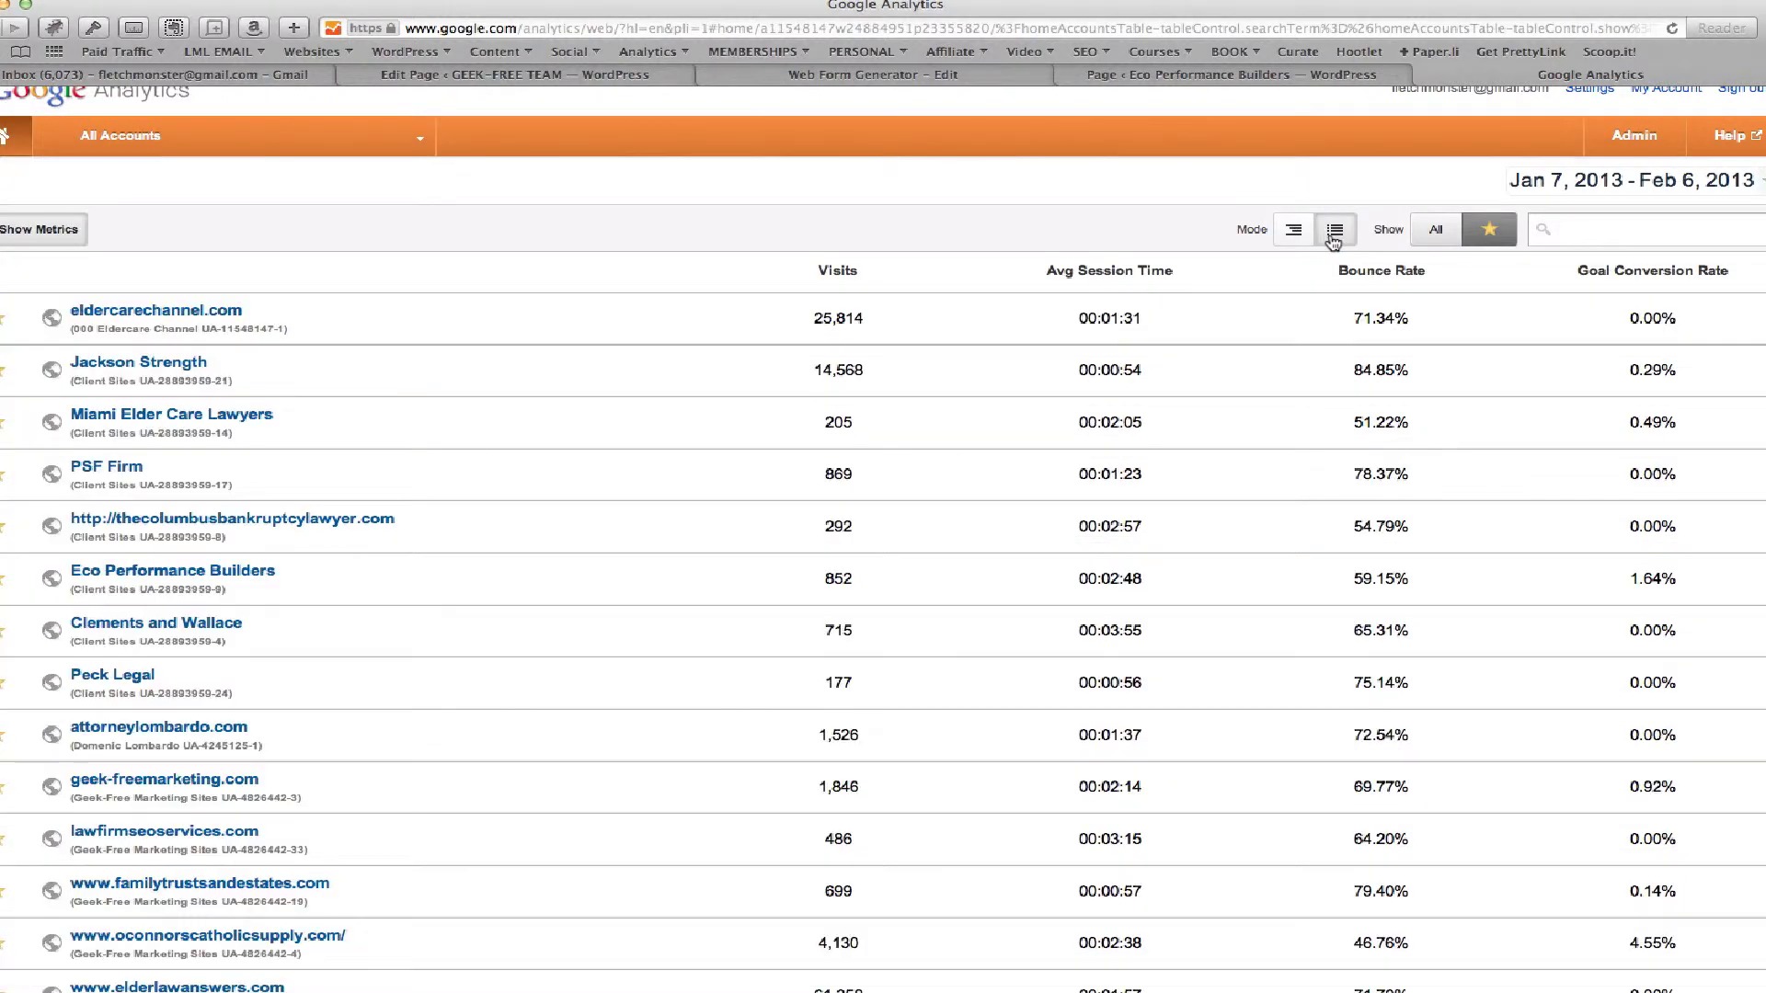
pyautogui.scroll(-2, 307, 579)
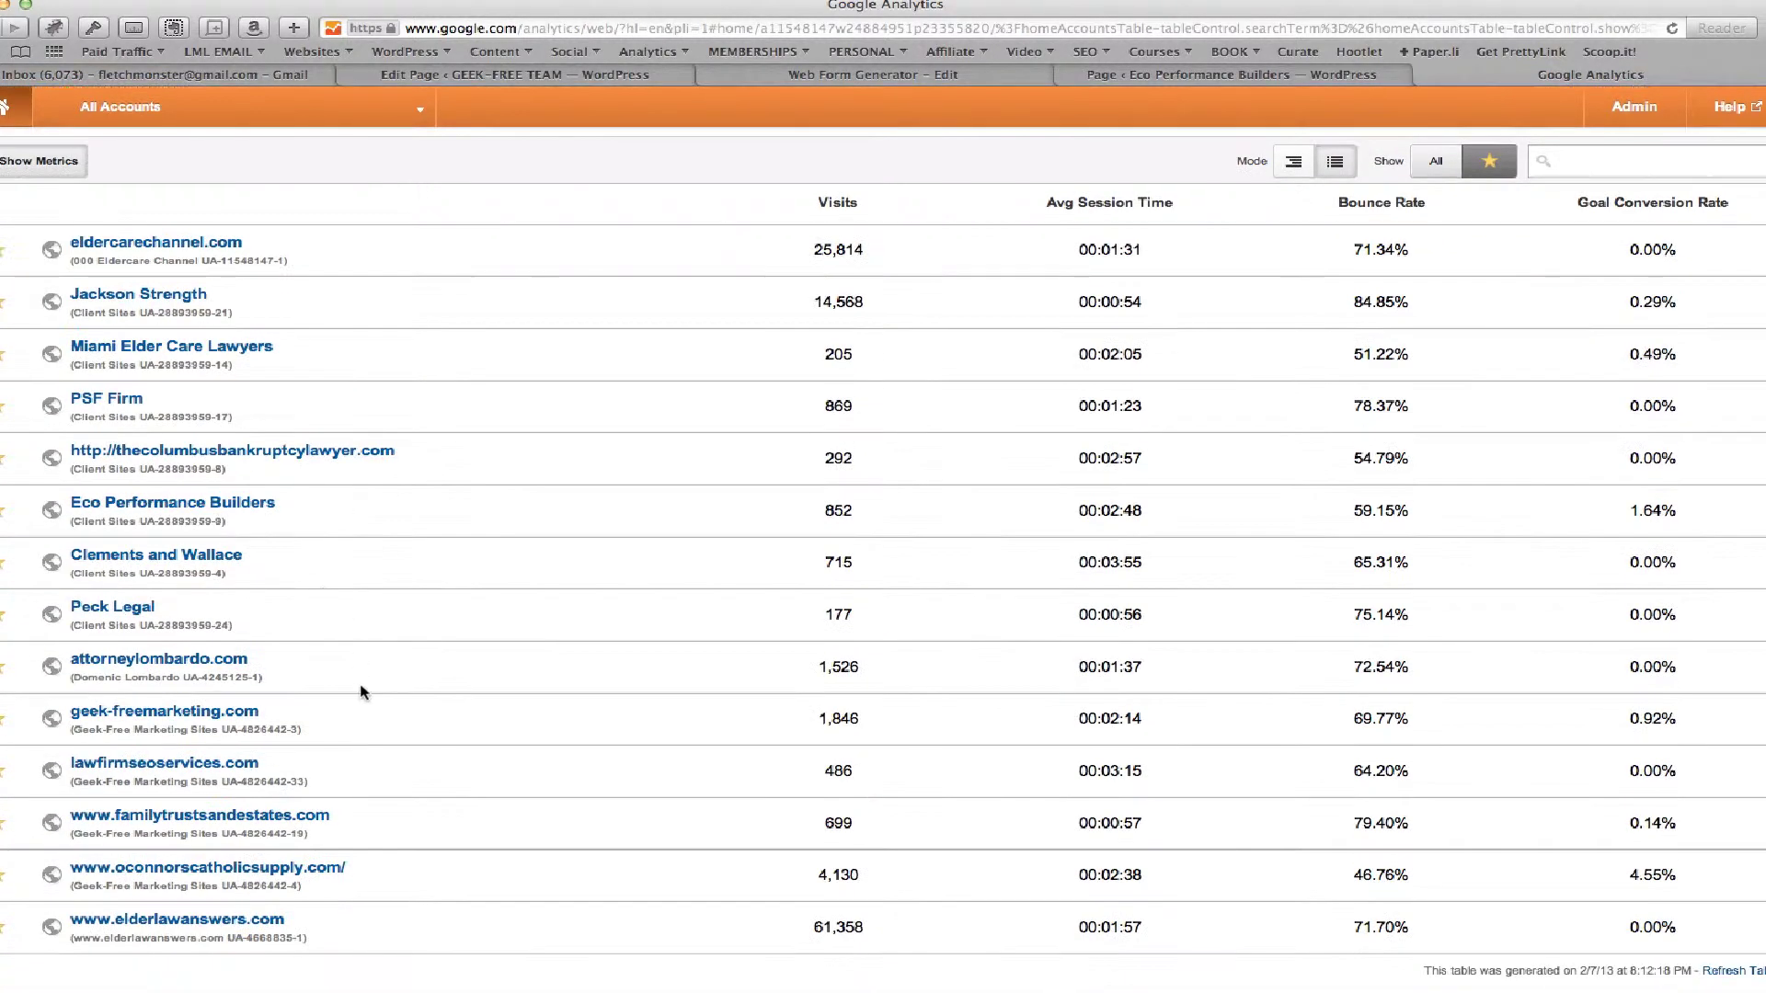
pyautogui.click(119, 504)
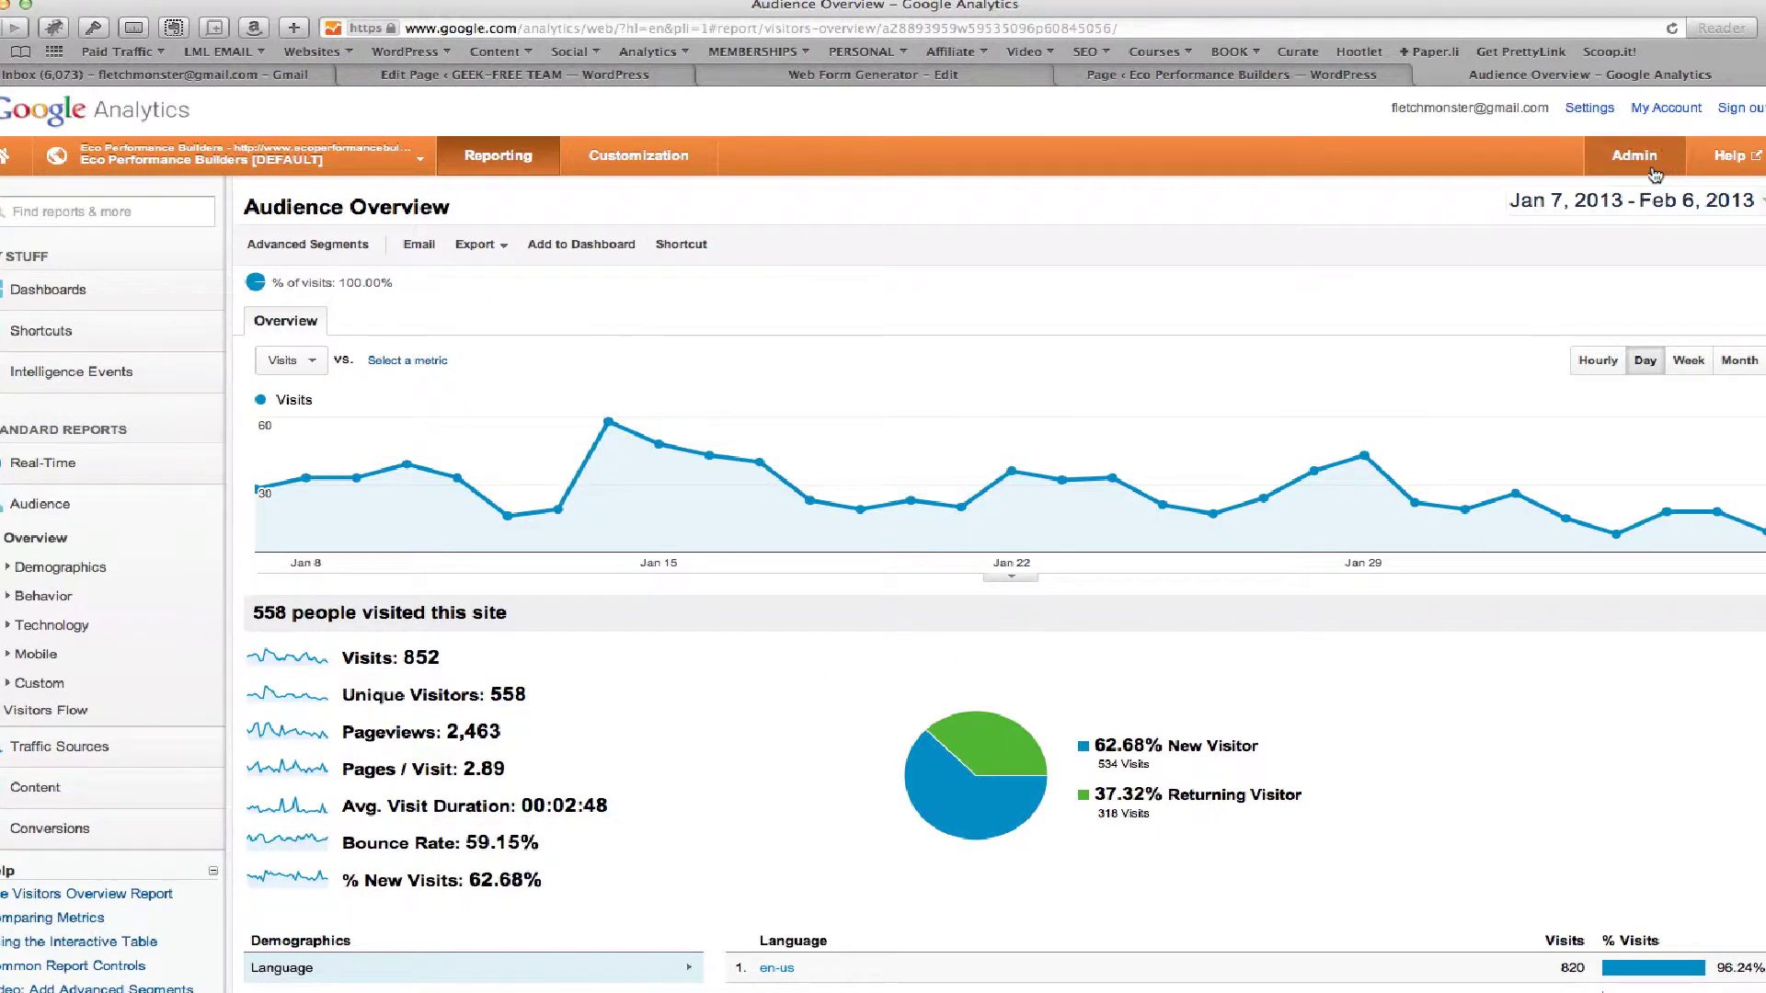
# Show the Eco Performance Builders profile's goals in Admin, backing out of a new set 2 goal
pyautogui.click(1625, 158)
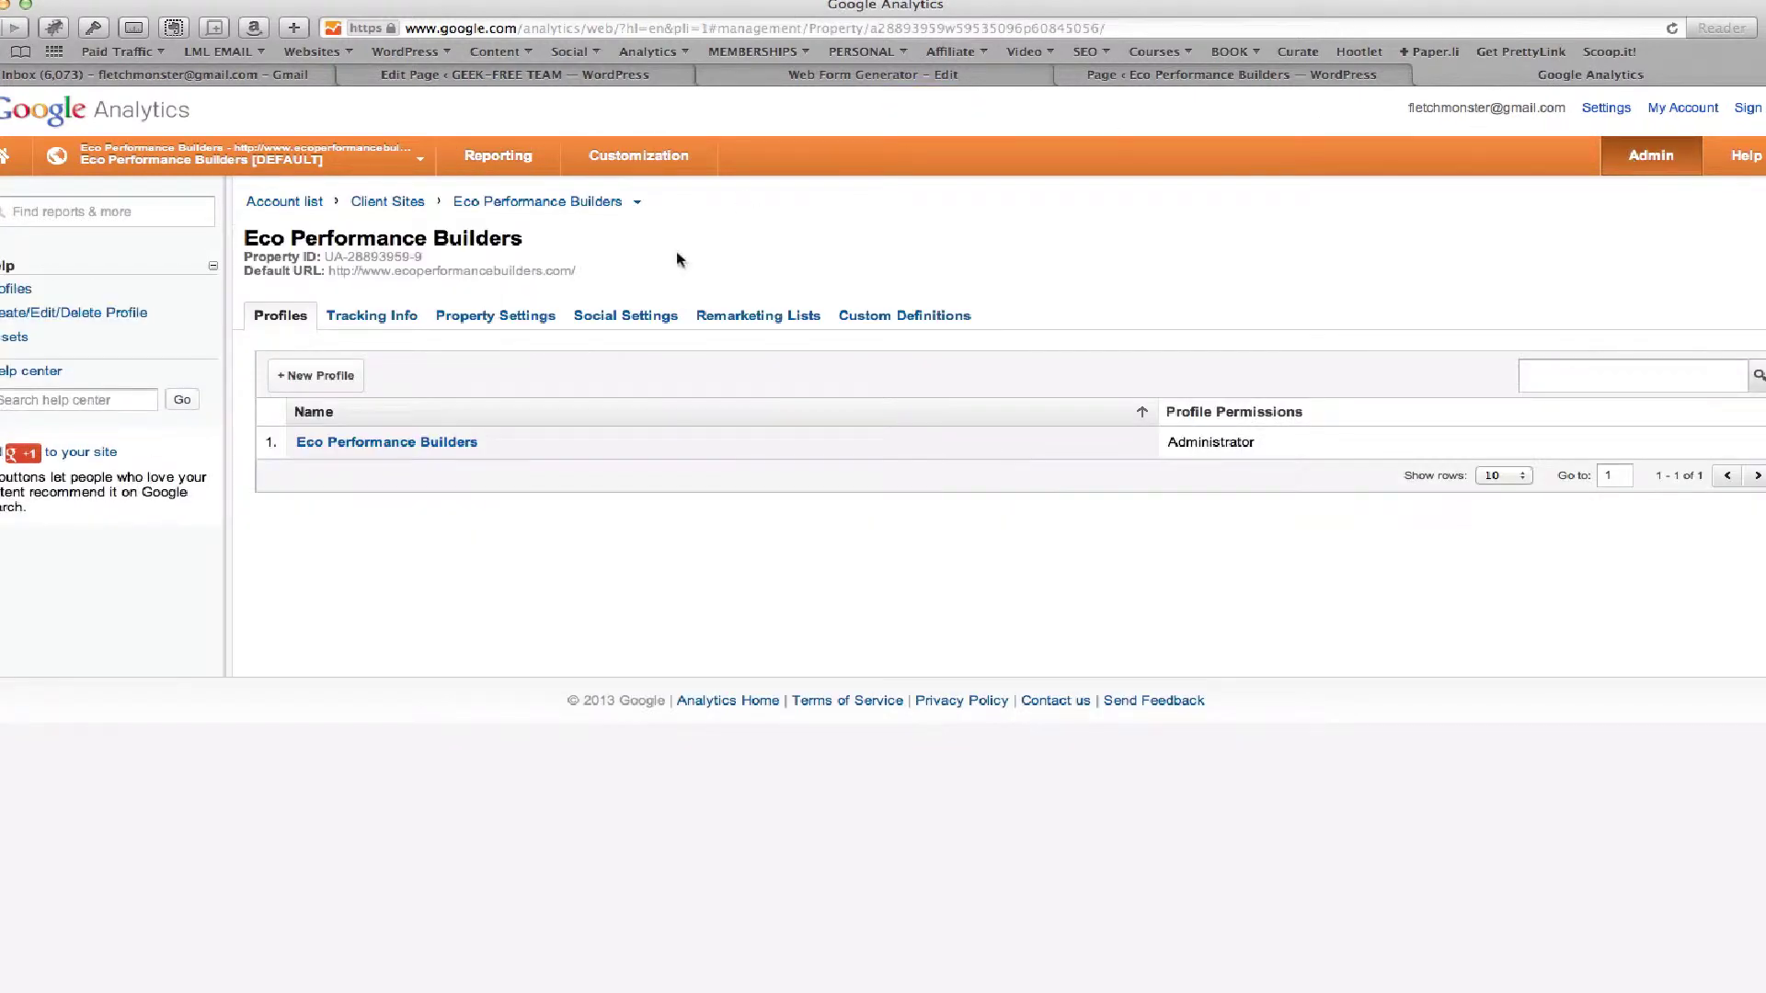
pyautogui.click(368, 442)
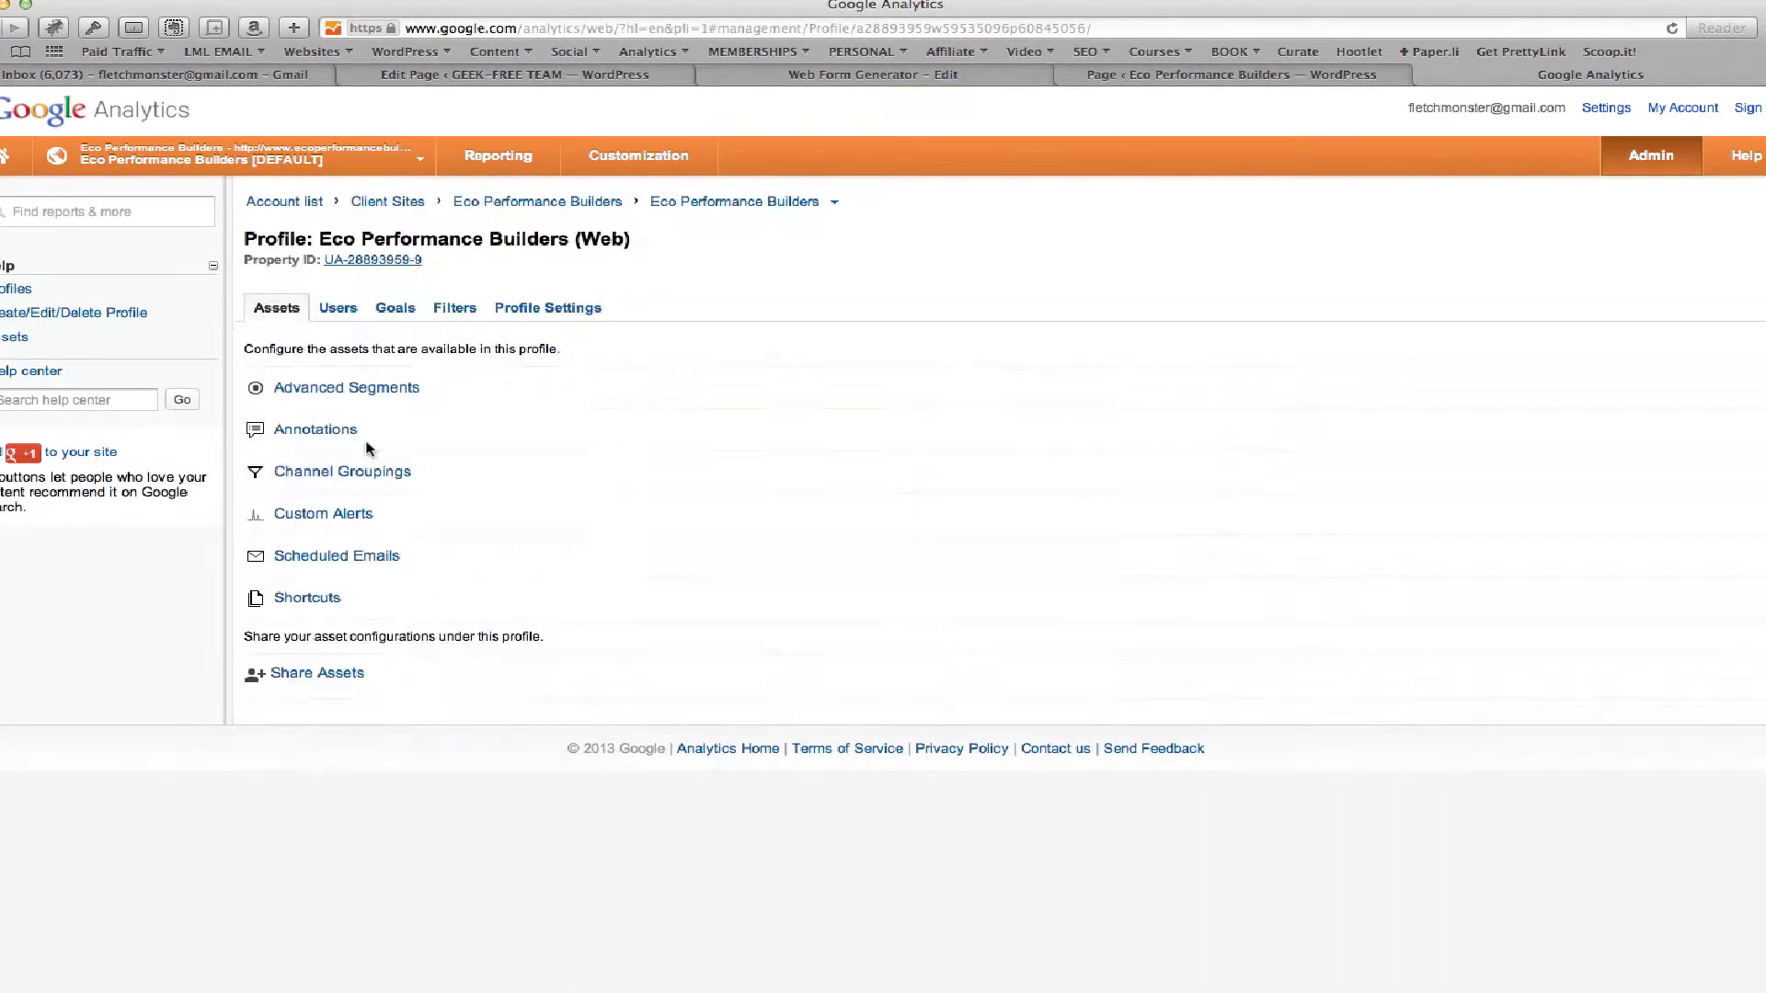
pyautogui.click(394, 315)
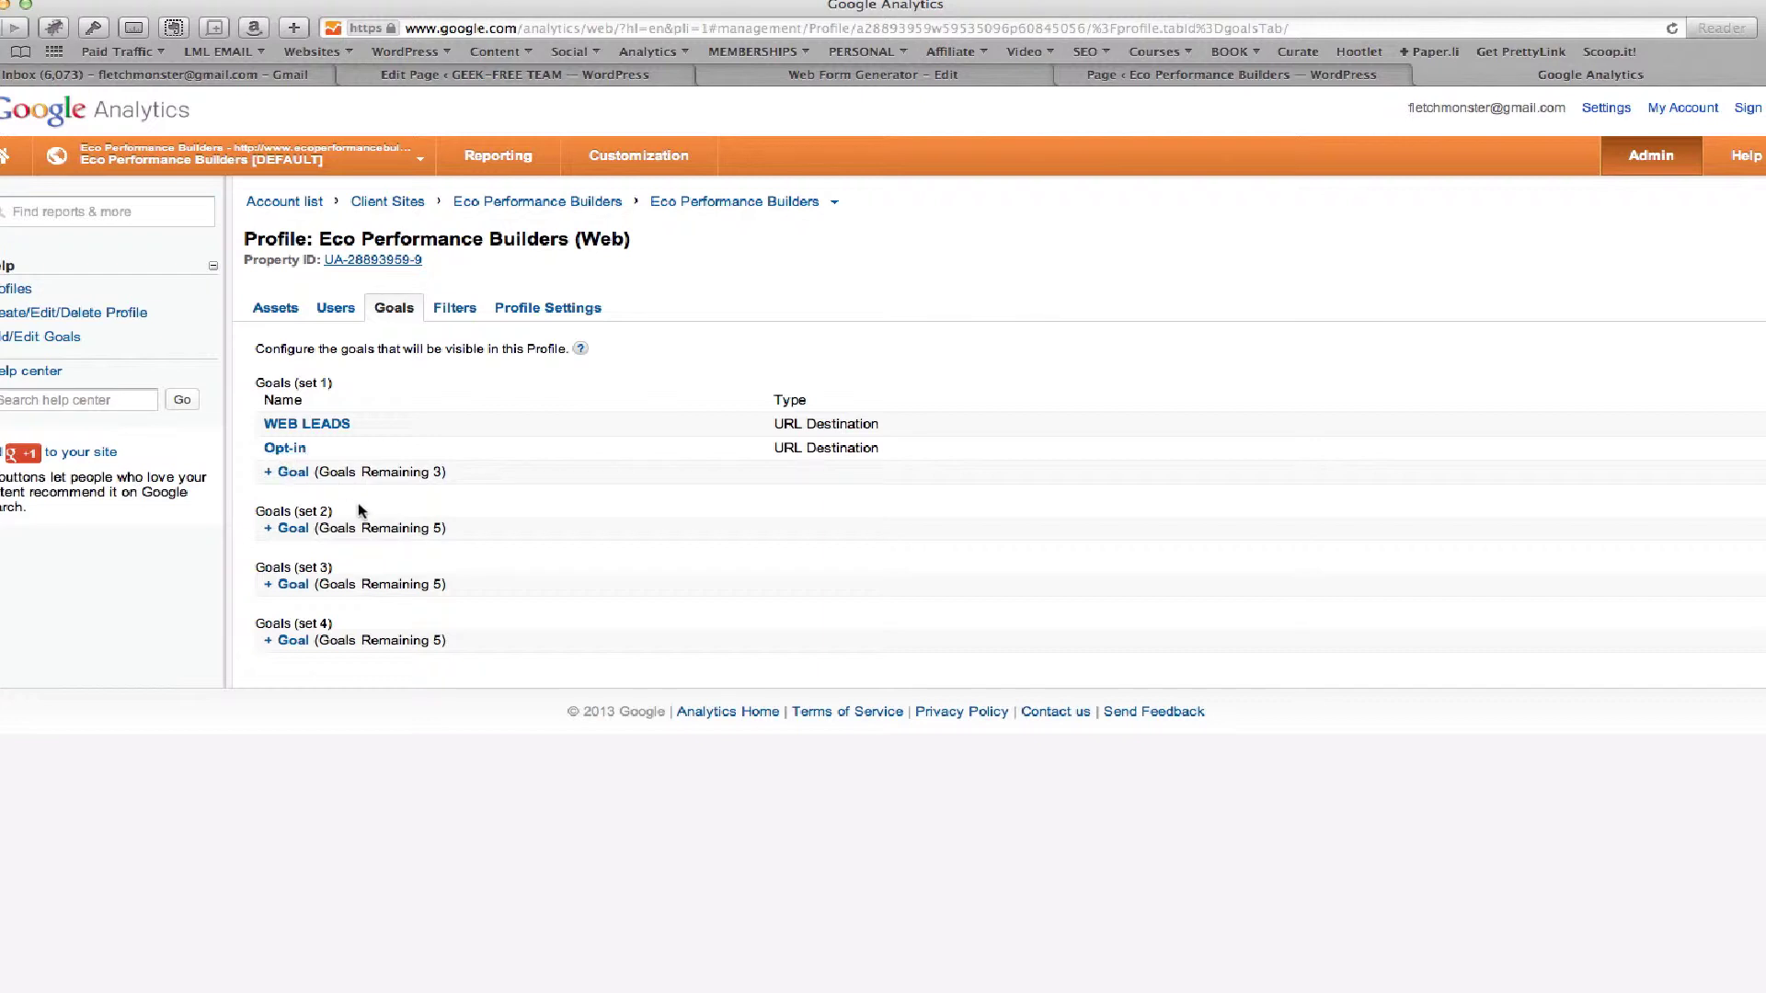
pyautogui.click(291, 532)
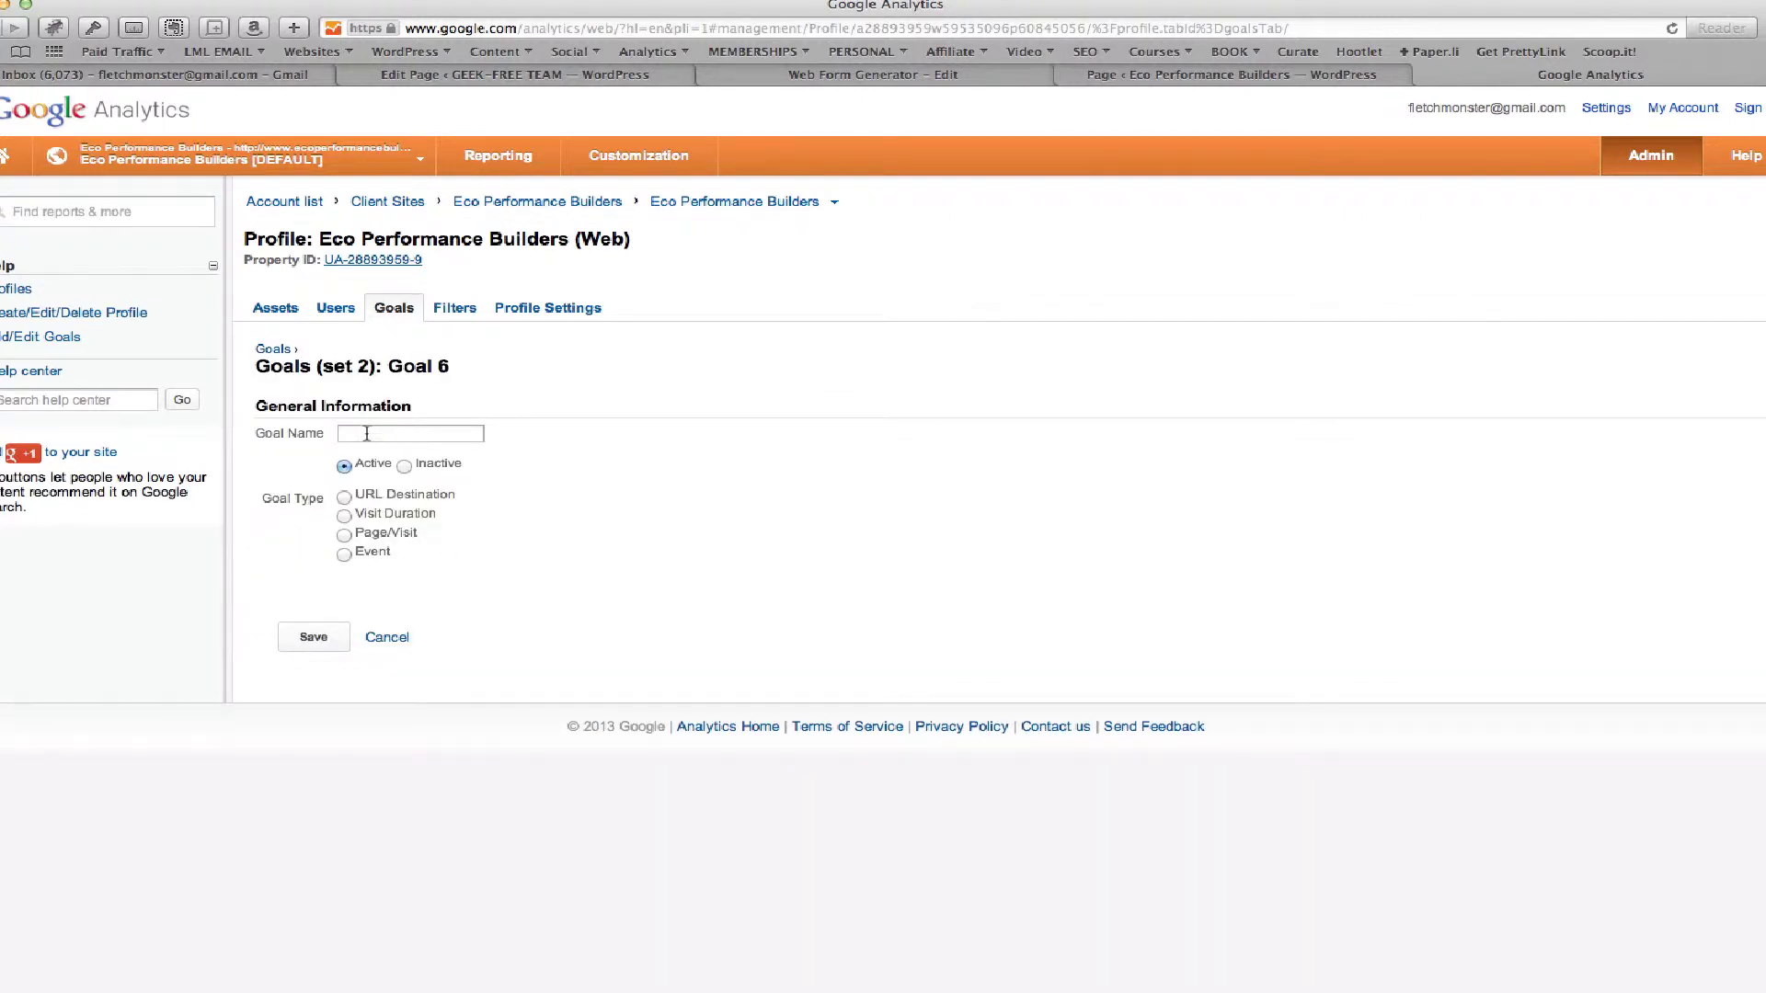
pyautogui.click(271, 352)
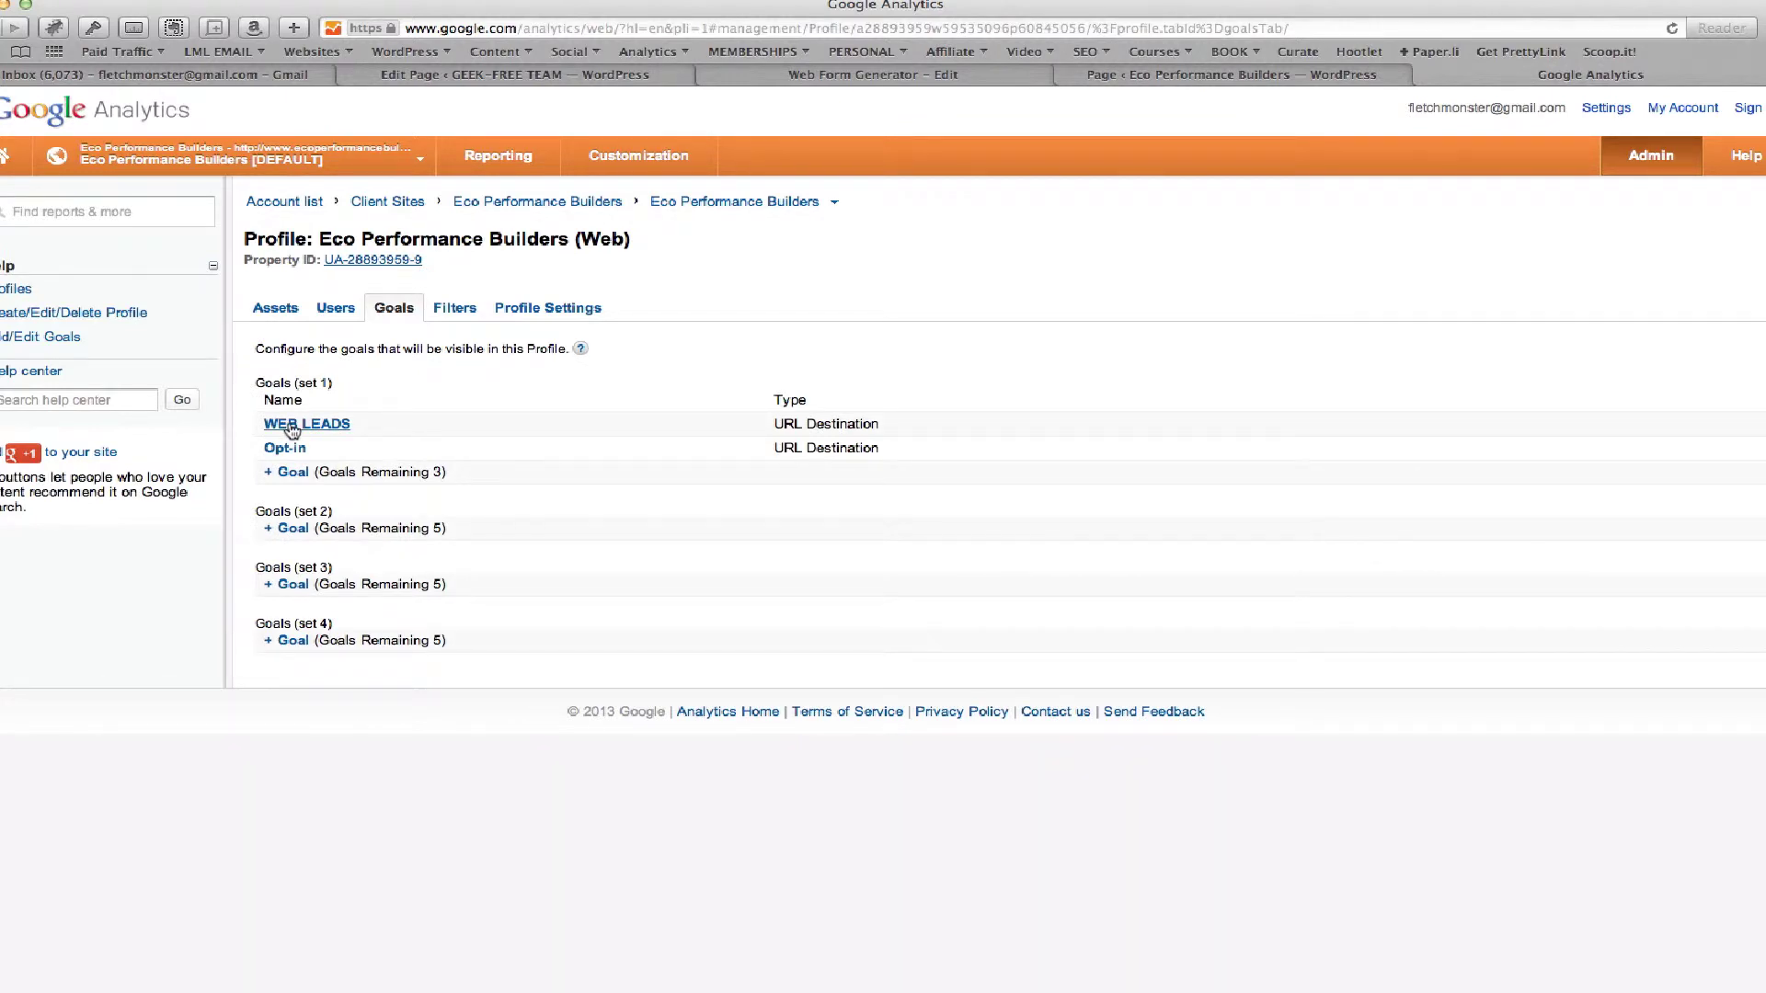
# Open the WEB LEADS goal to see its exact-match /thank-you/ destination and value 40
pyautogui.click(293, 426)
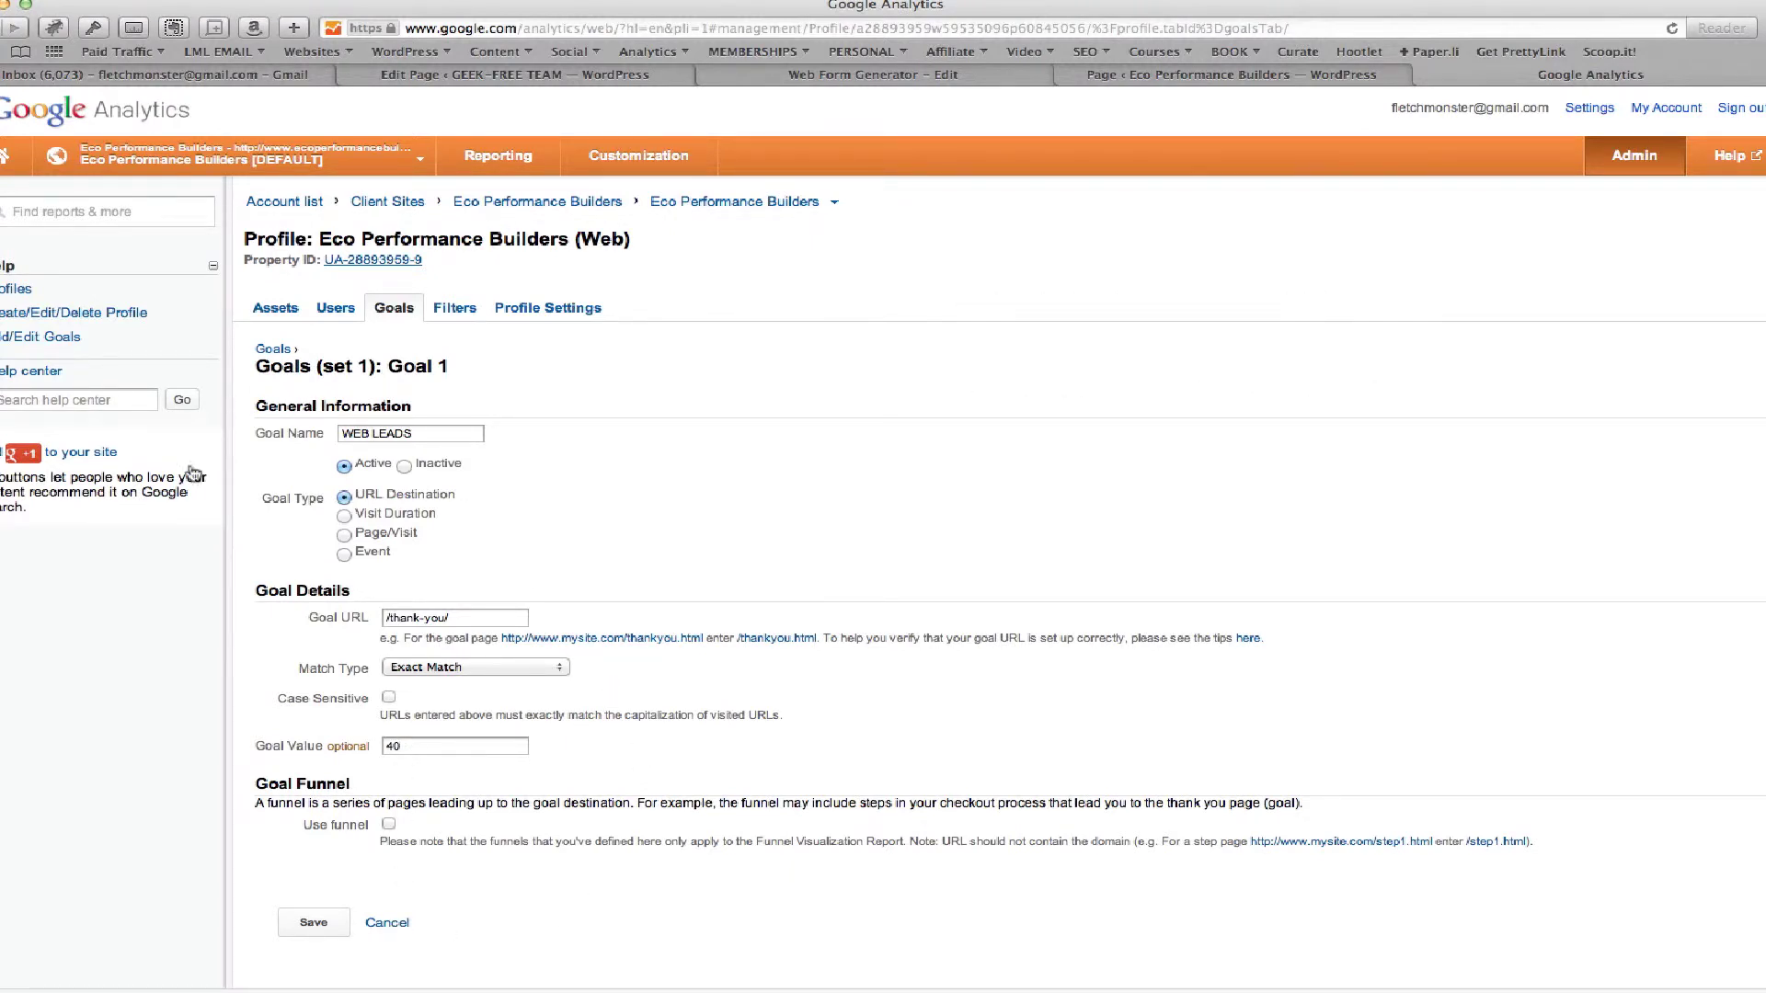
# Save the WEB LEADS goal unchanged
pyautogui.click(313, 927)
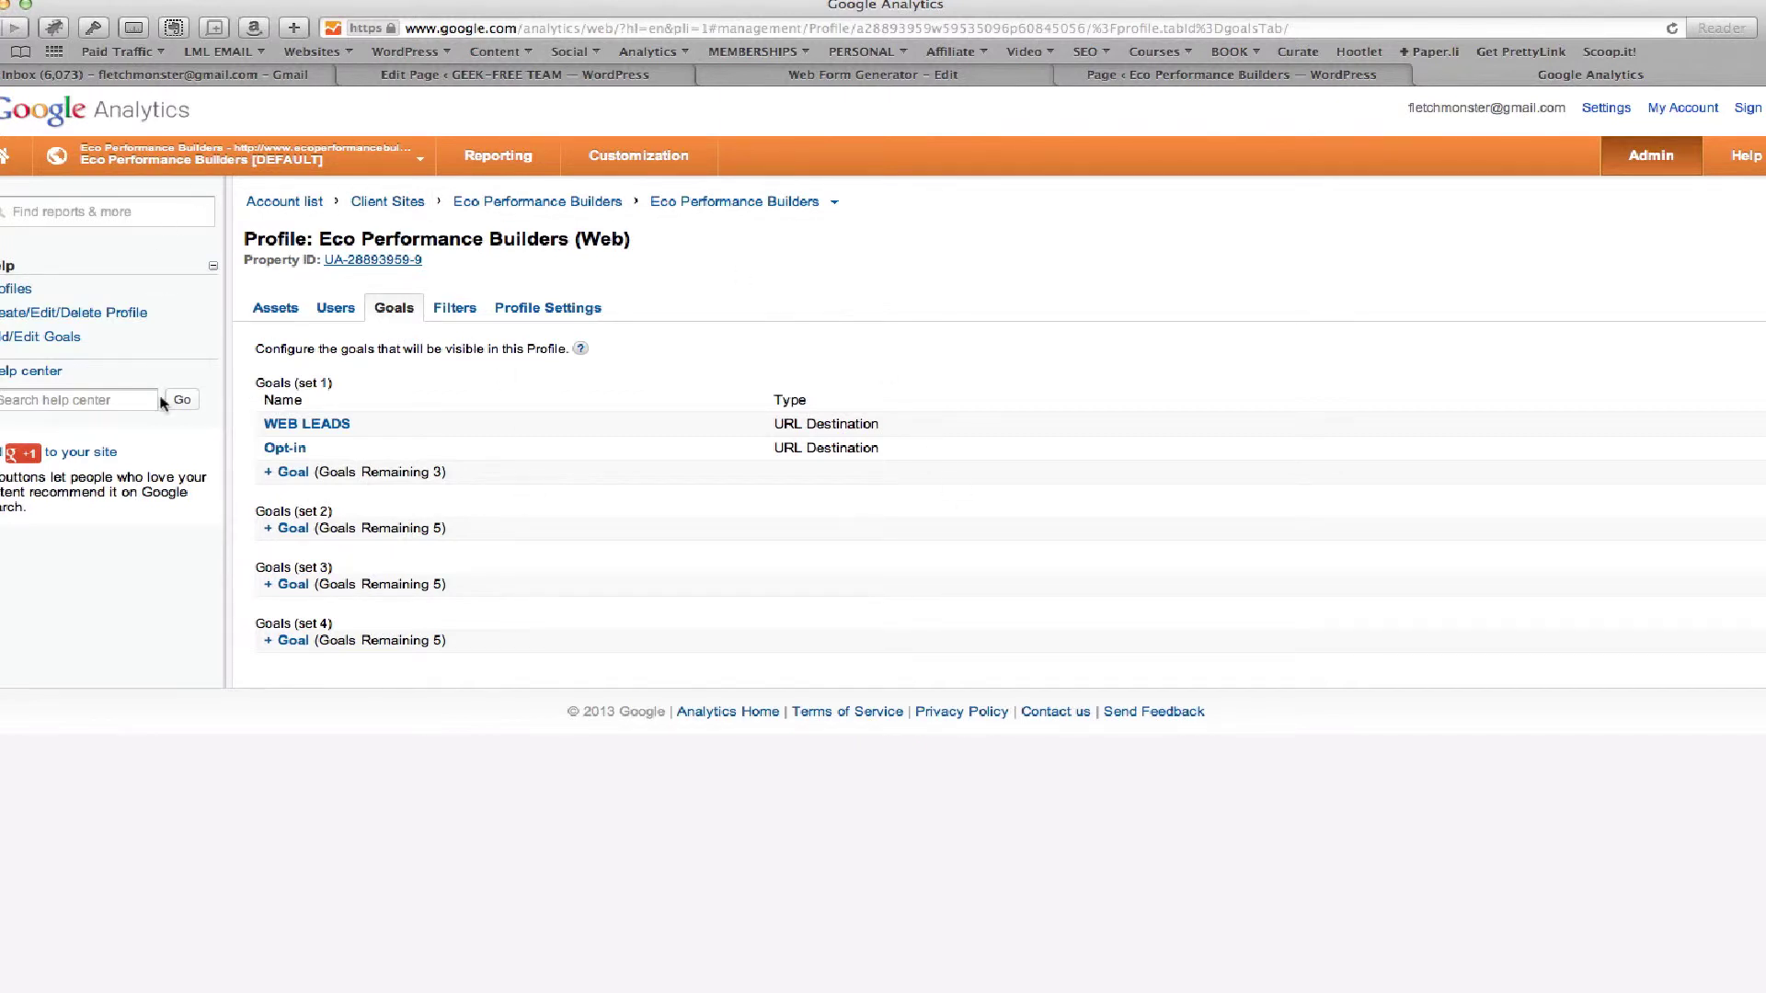
# Open the Geek-Free Small Business Dashboard in Reporting and review its 1.64% conversion rate and 14 completed lead forms
pyautogui.click(3, 158)
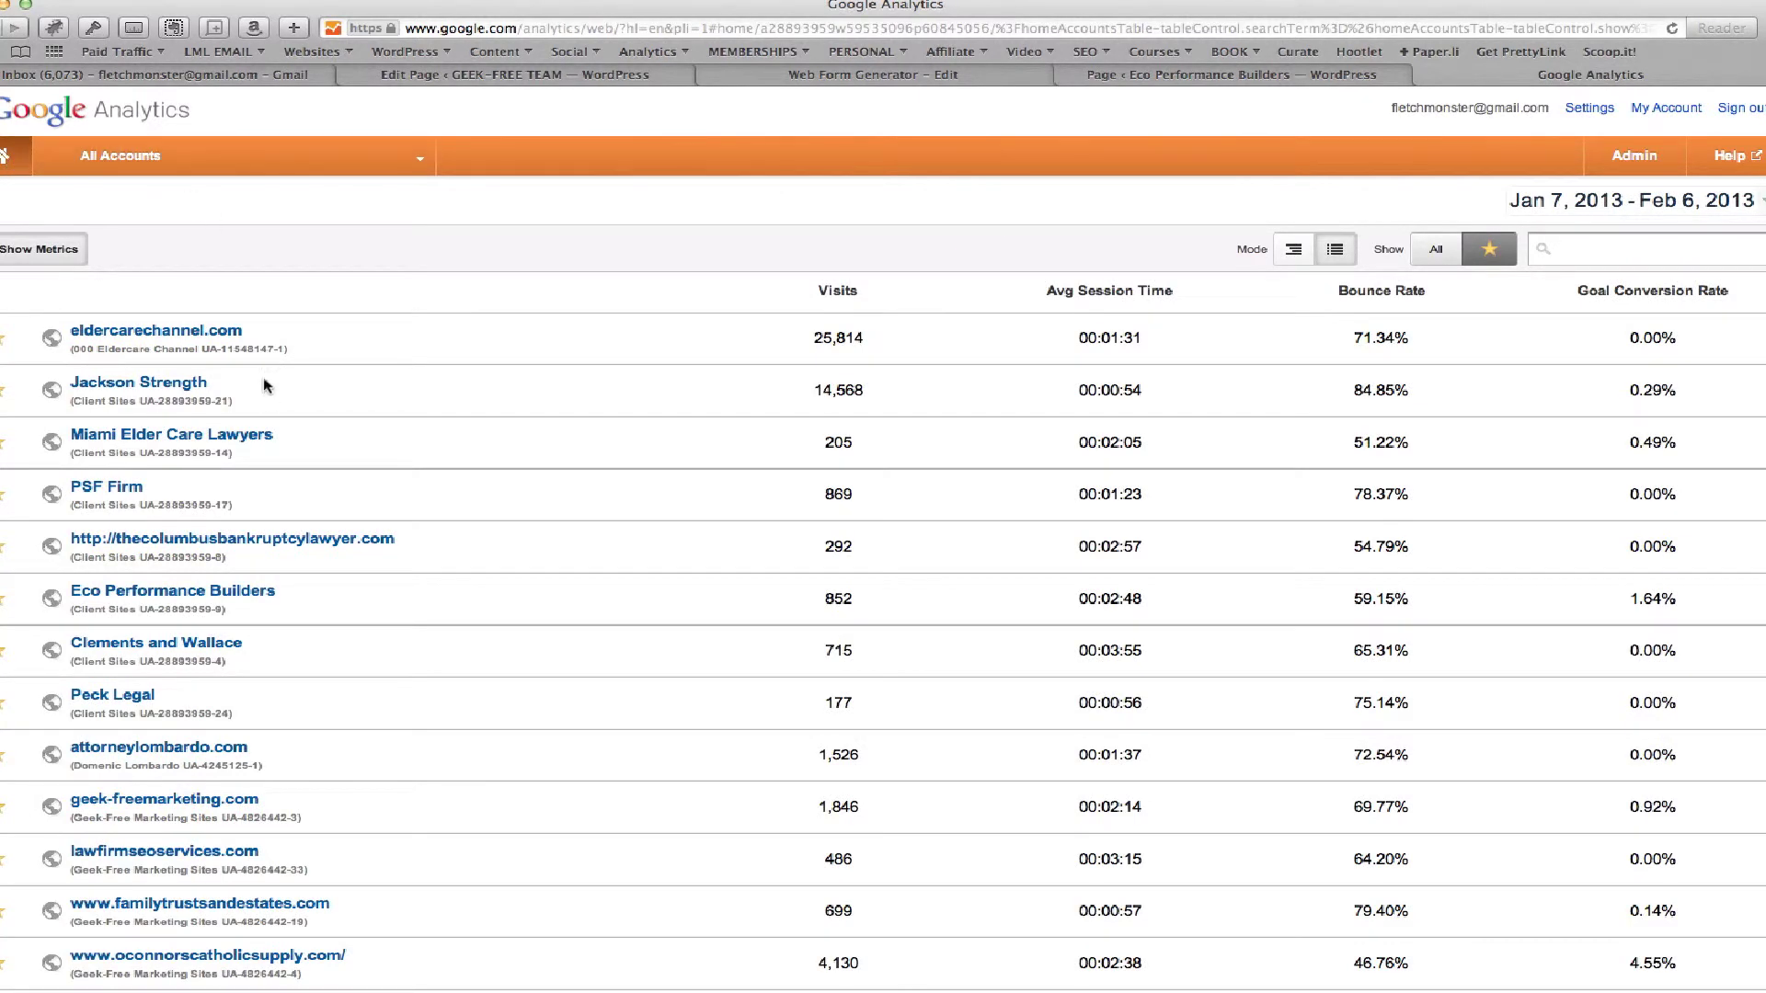
pyautogui.click(4, 28)
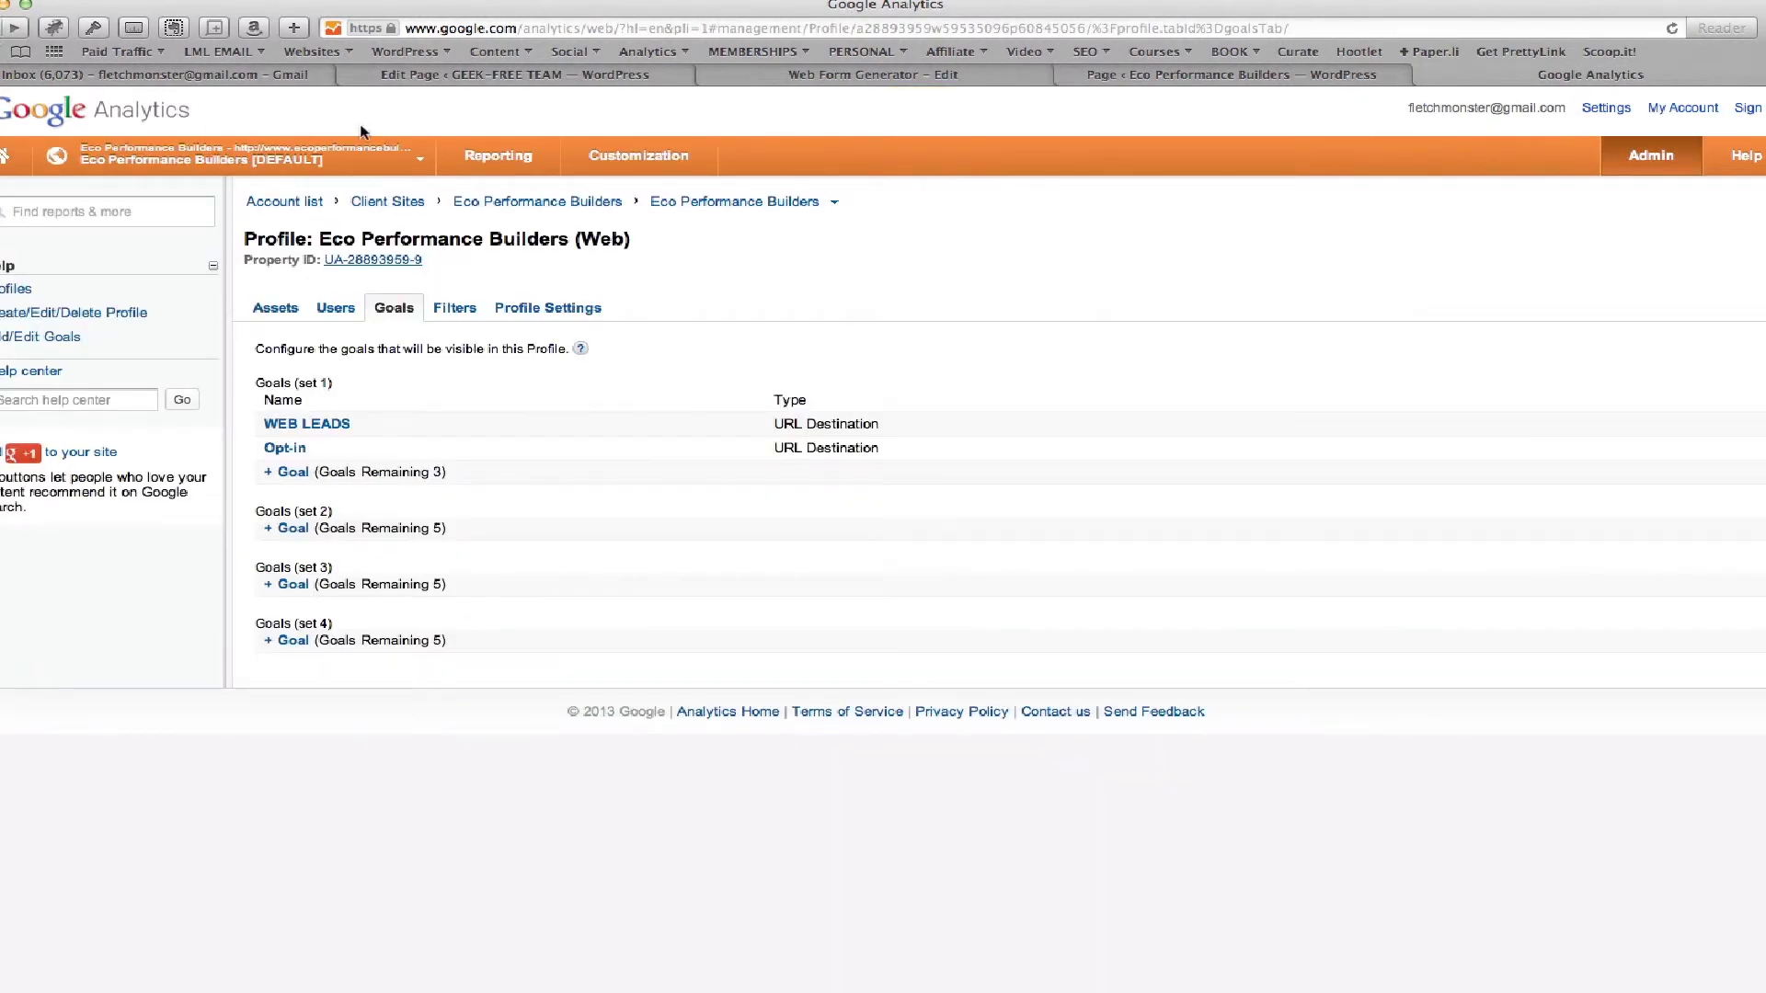
pyautogui.click(492, 155)
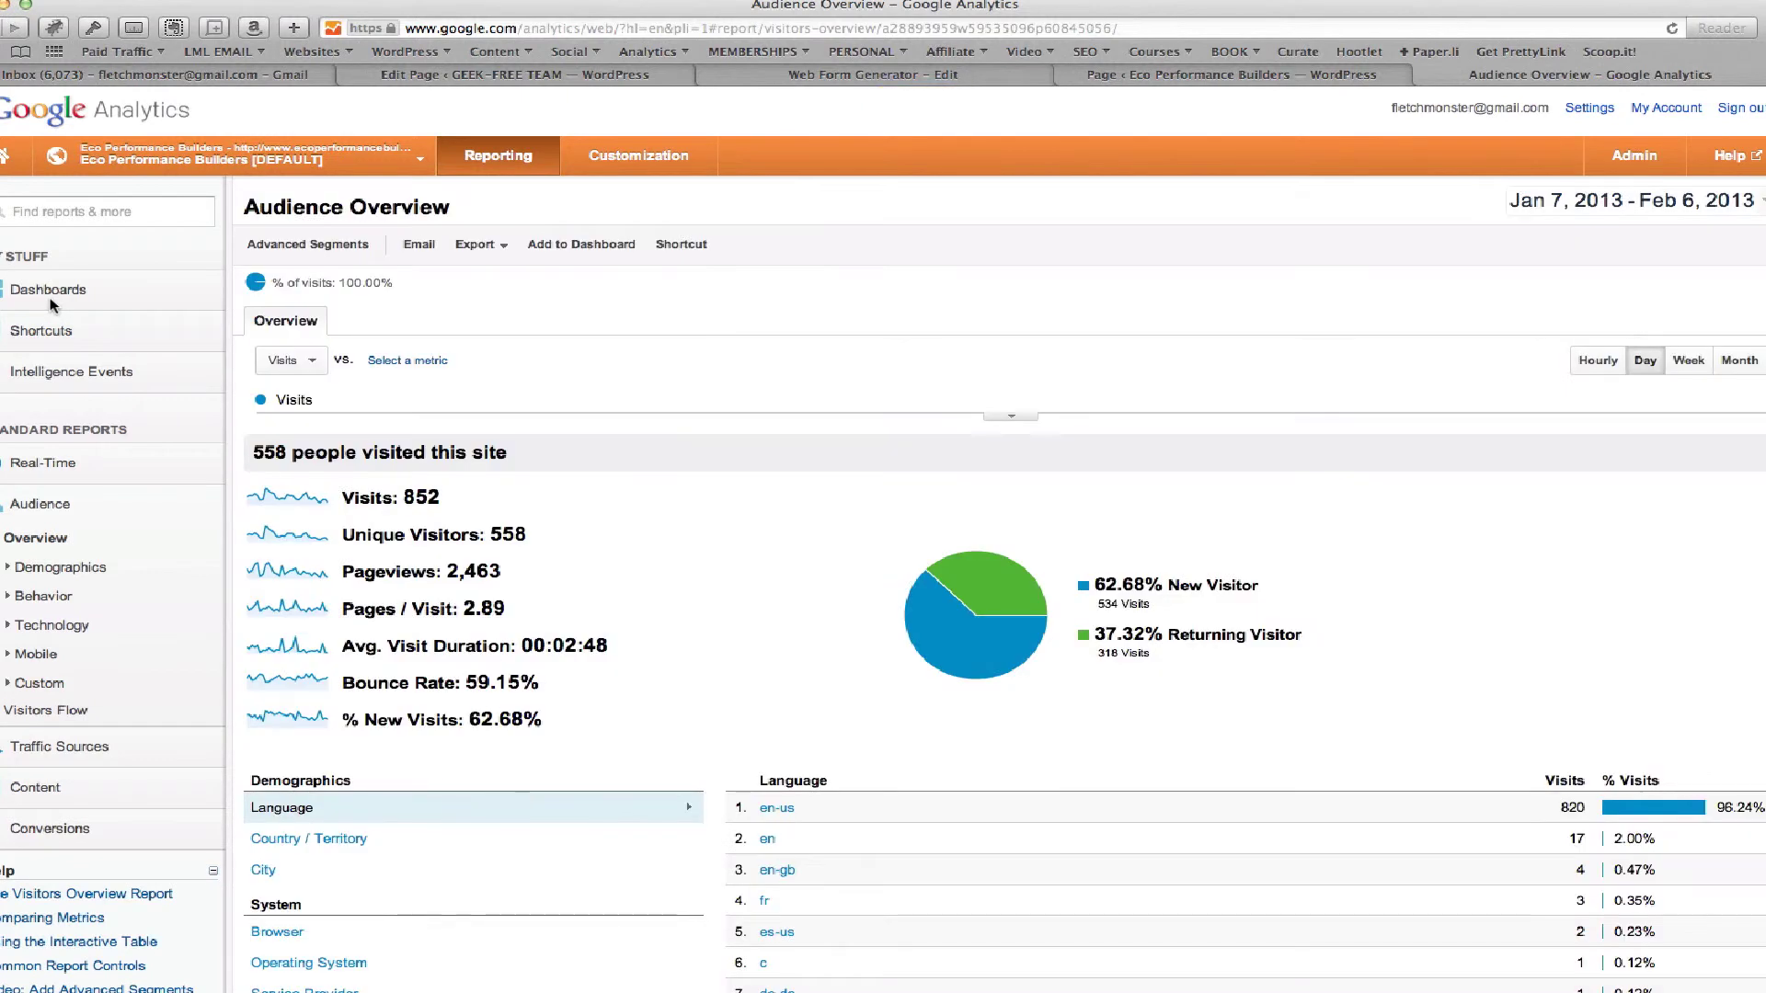
pyautogui.click(46, 291)
pyautogui.click(57, 324)
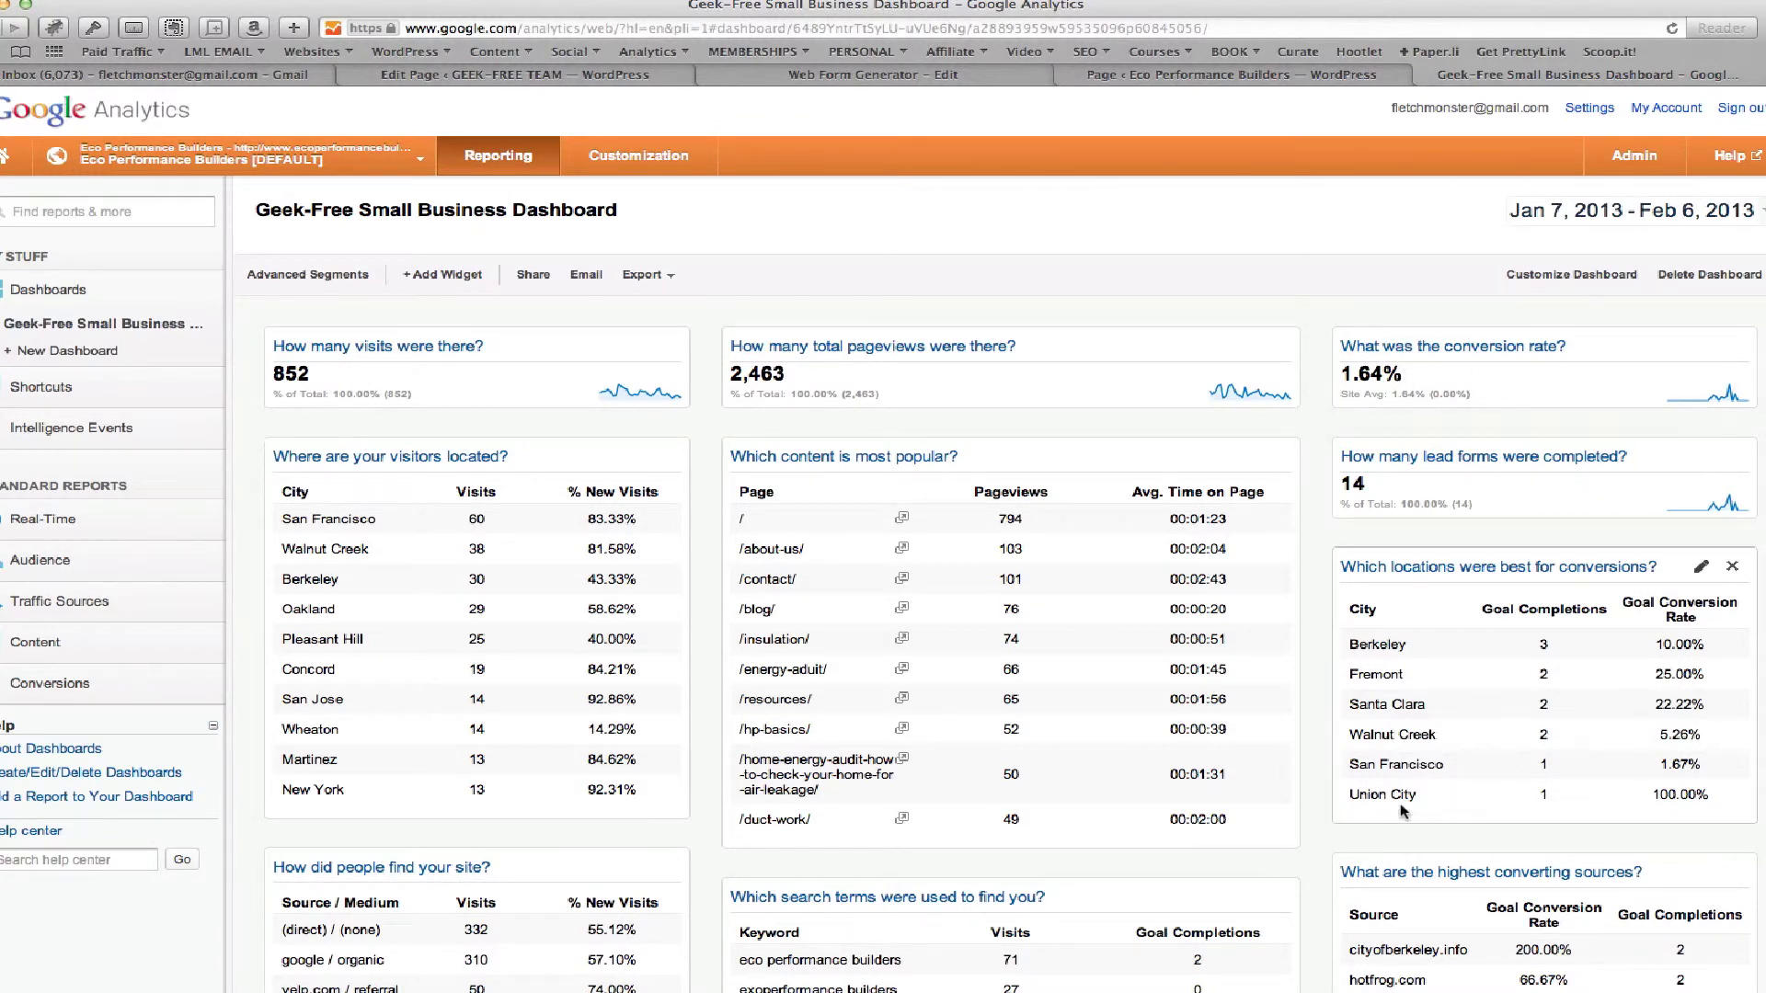
pyautogui.scroll(-5, 1385, 807)
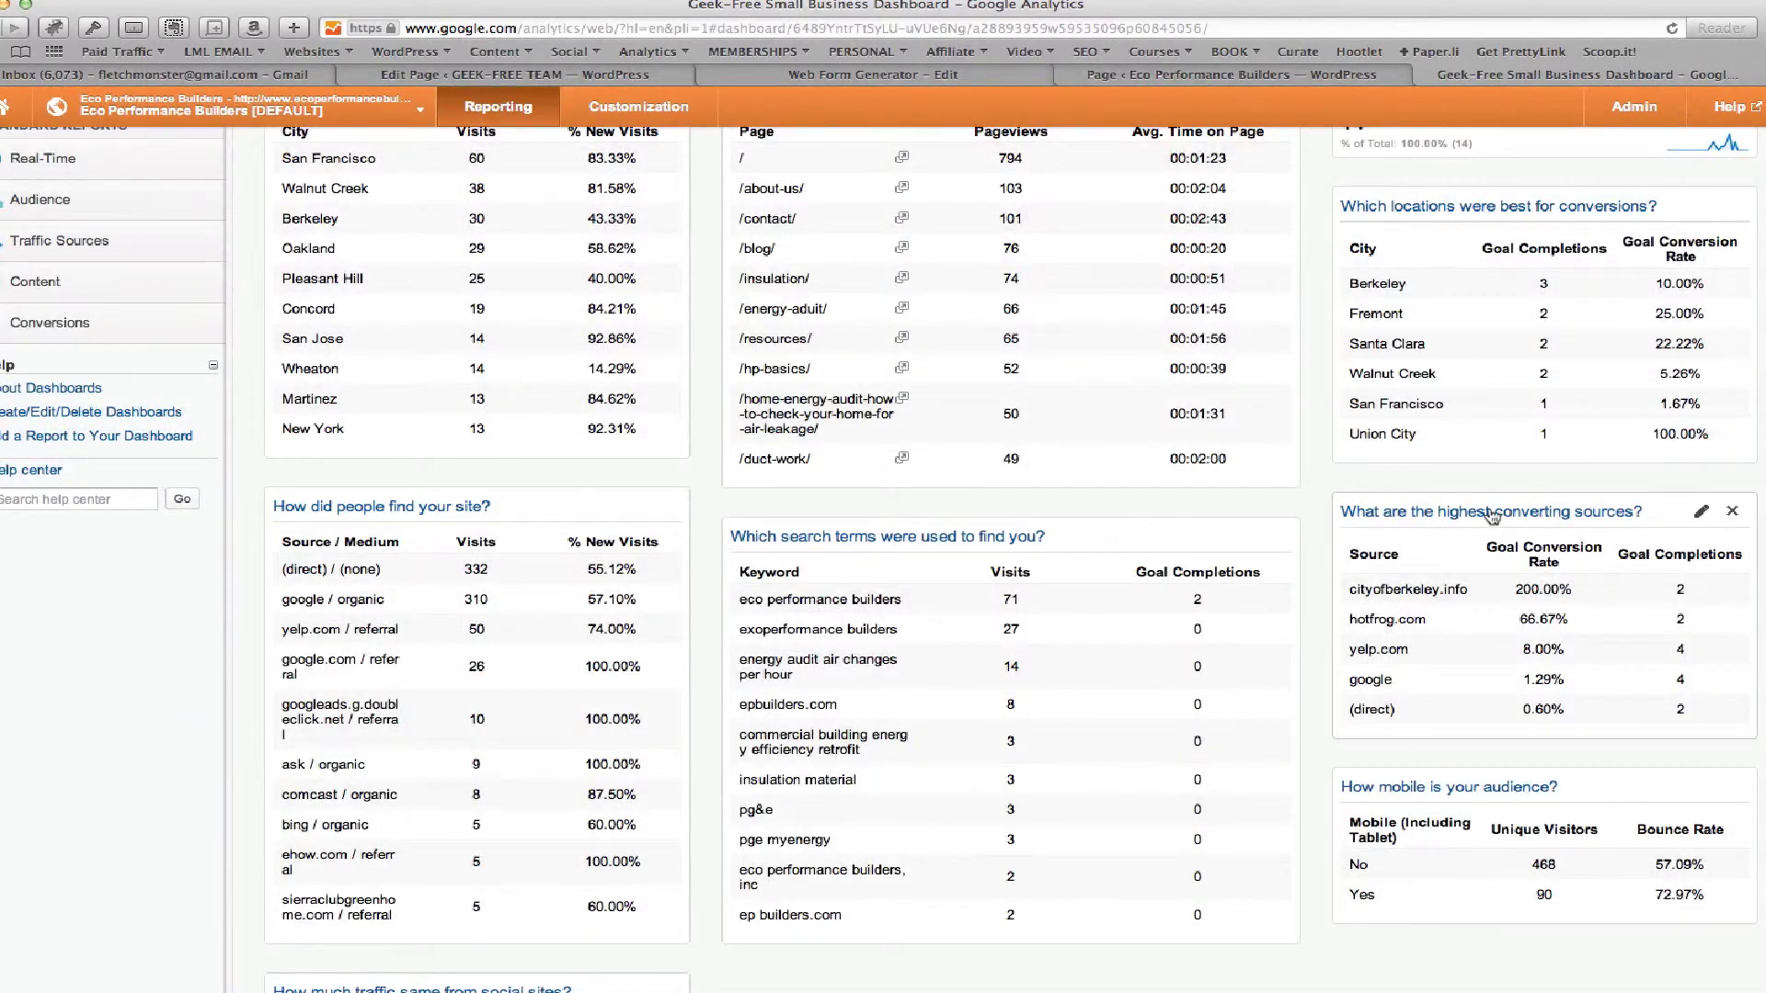
pyautogui.scroll(4, 1156, 727)
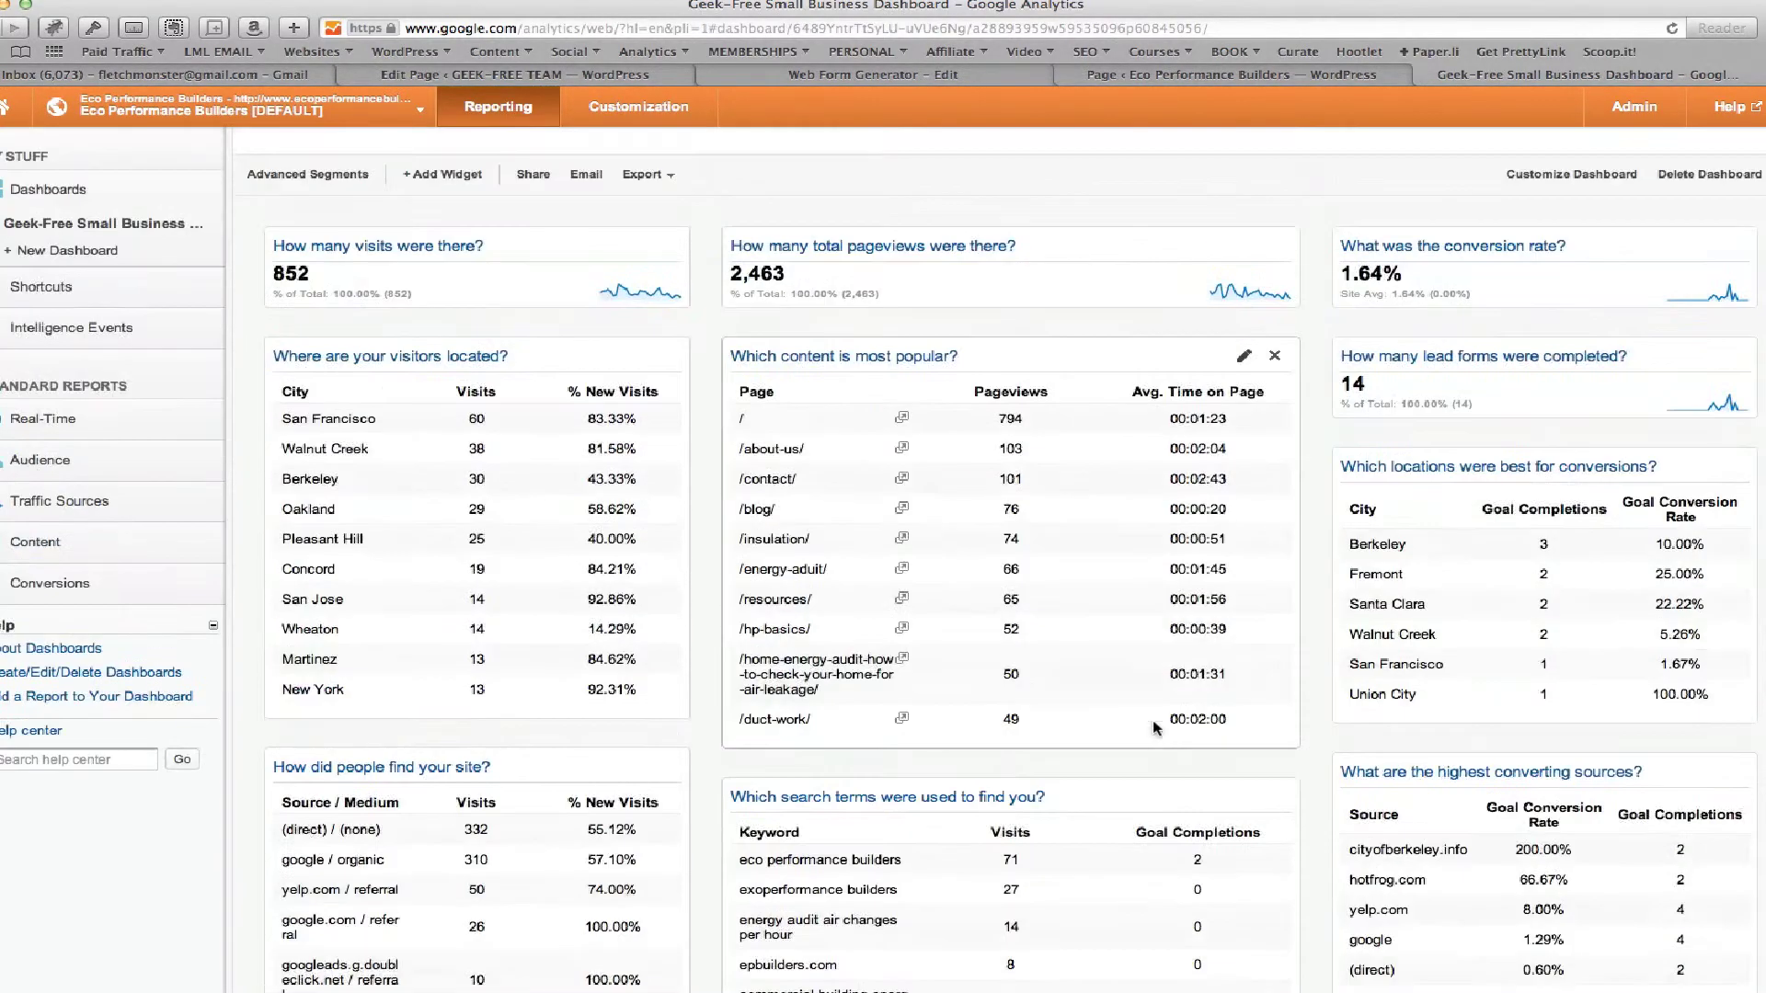
pyautogui.scroll(2, 1159, 736)
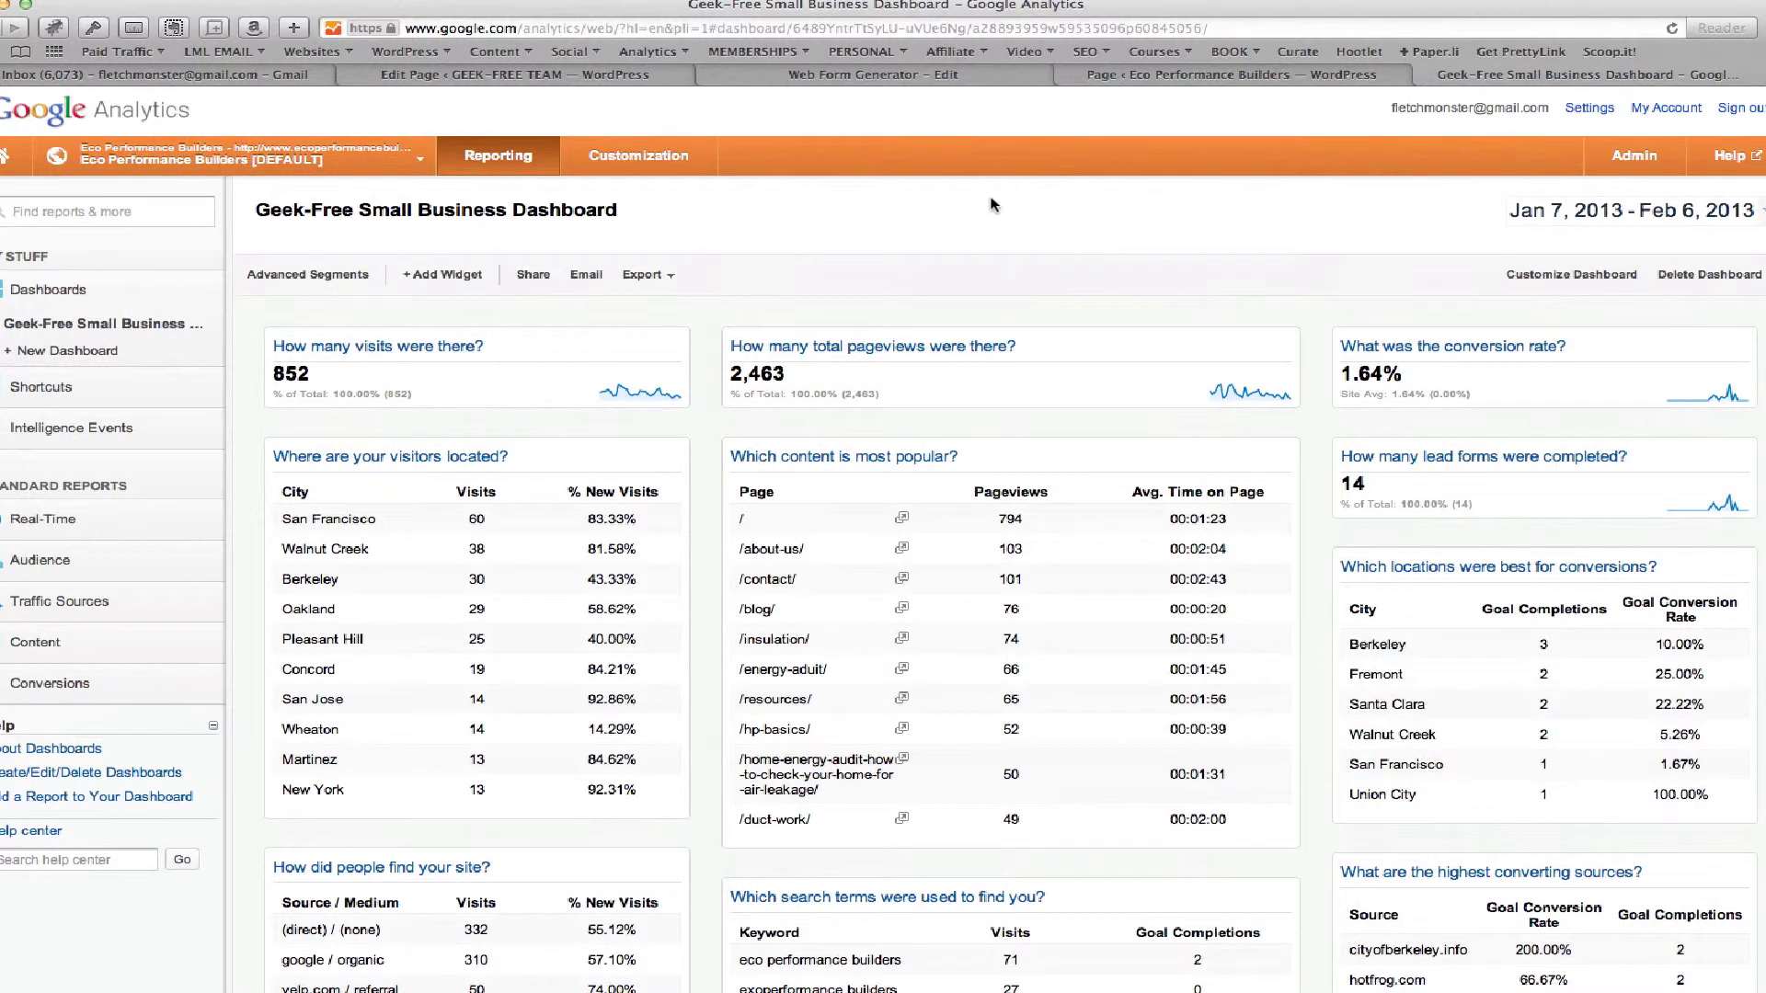